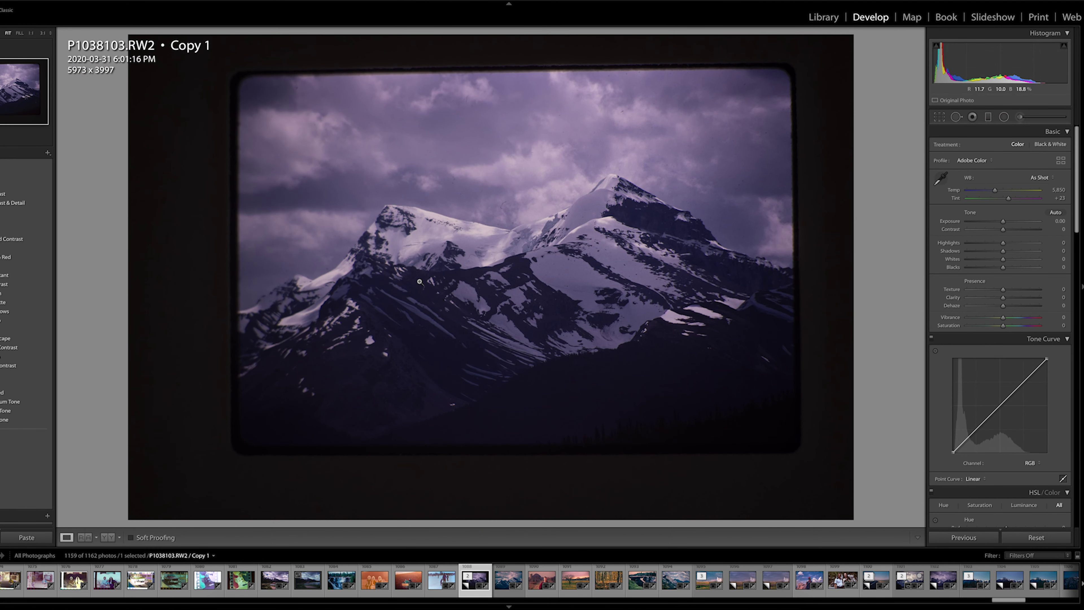
# Step: Zoom in on the road slide and straighten it with the crop angle
pyautogui.moveTo(419, 282); pyautogui.dragTo(108, 327)
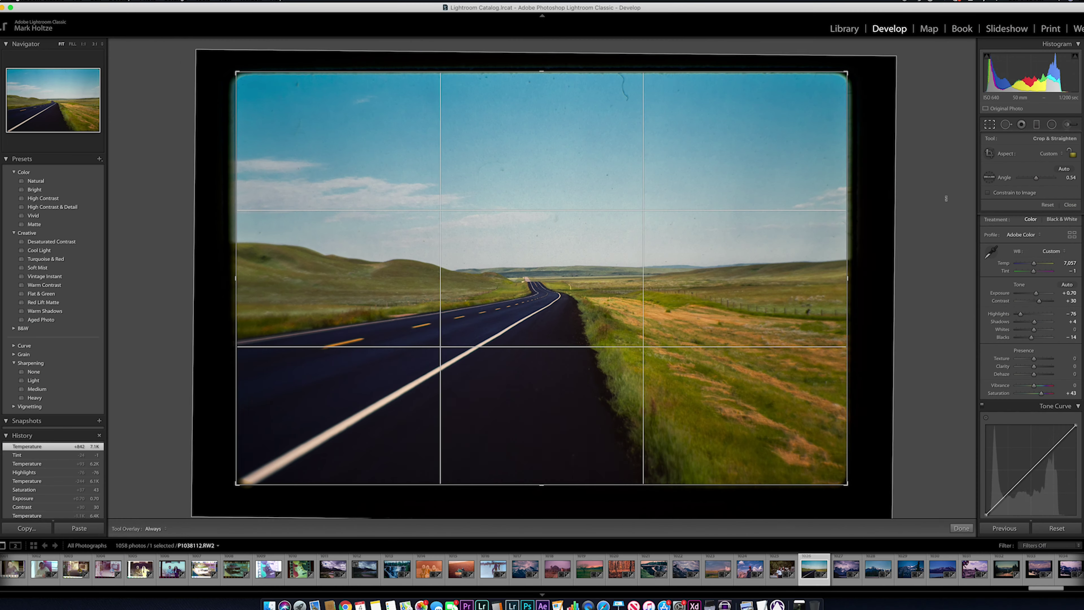
pyautogui.moveTo(511, 109); pyautogui.dragTo(546, 488)
pyautogui.moveTo(896, 57); pyautogui.dragTo(898, 53)
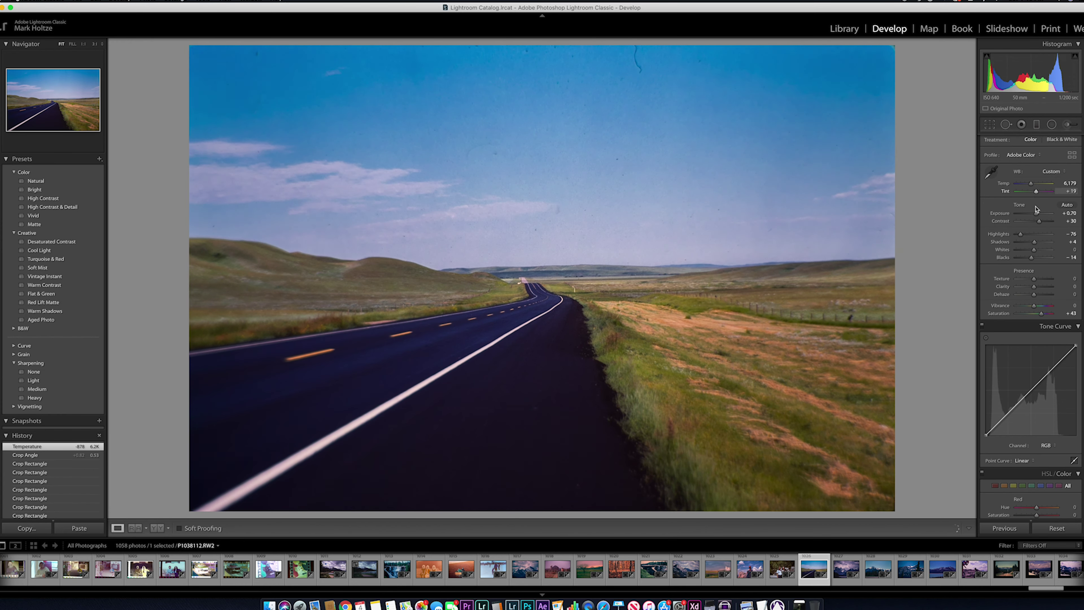
# Step: Adjust the road photo's contrast, tone and saturation in the Basic panel
pyautogui.moveTo(1021, 233); pyautogui.dragTo(1042, 220)
pyautogui.moveTo(1034, 286); pyautogui.dragTo(1037, 286)
pyautogui.moveTo(1042, 314); pyautogui.dragTo(1026, 314)
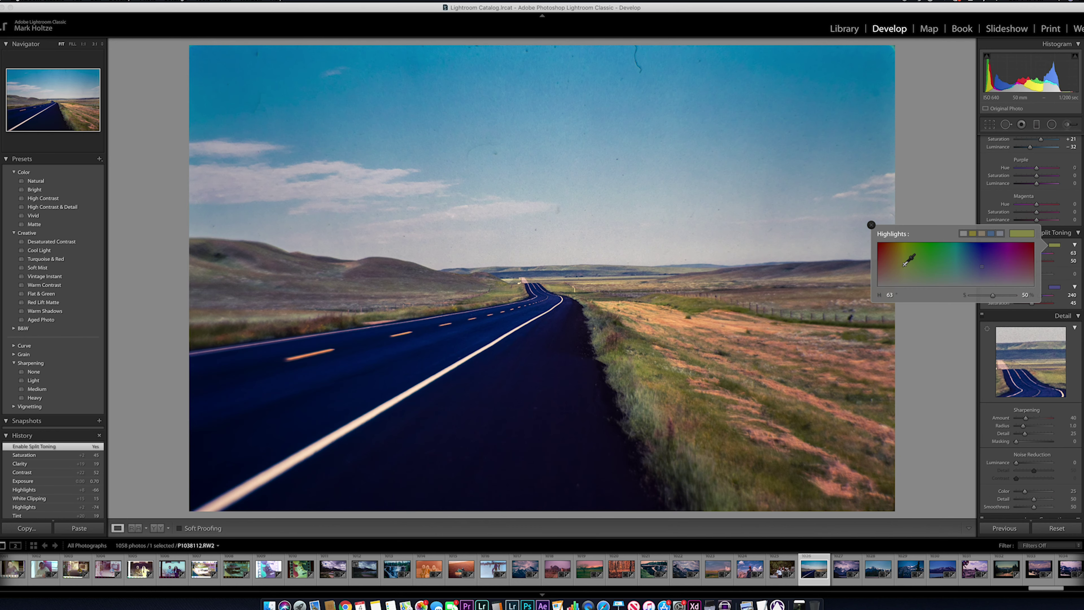
# Step: Split-tone with yellow highlights (hue 52, saturation 82) and blue shadows (hue 215, saturation 22)
pyautogui.moveTo(902, 274); pyautogui.dragTo(899, 259)
pyautogui.click(1054, 287)
pyautogui.moveTo(980, 316)
pyautogui.mouseDown()
pyautogui.moveTo(899, 311)
pyautogui.moveTo(990, 316)
pyautogui.moveTo(971, 313)
pyautogui.mouseUp()
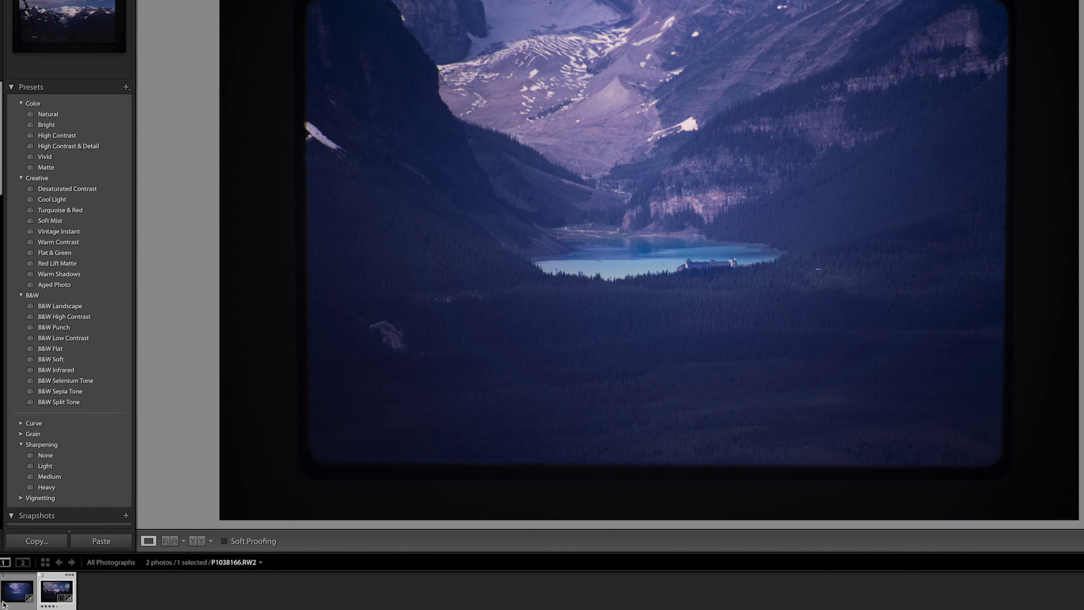
# Step: Open the P1038174.RW2 snowy-peaks panorama, inspect it zoomed in, and undo a trial Highlights -53
pyautogui.press('Left')
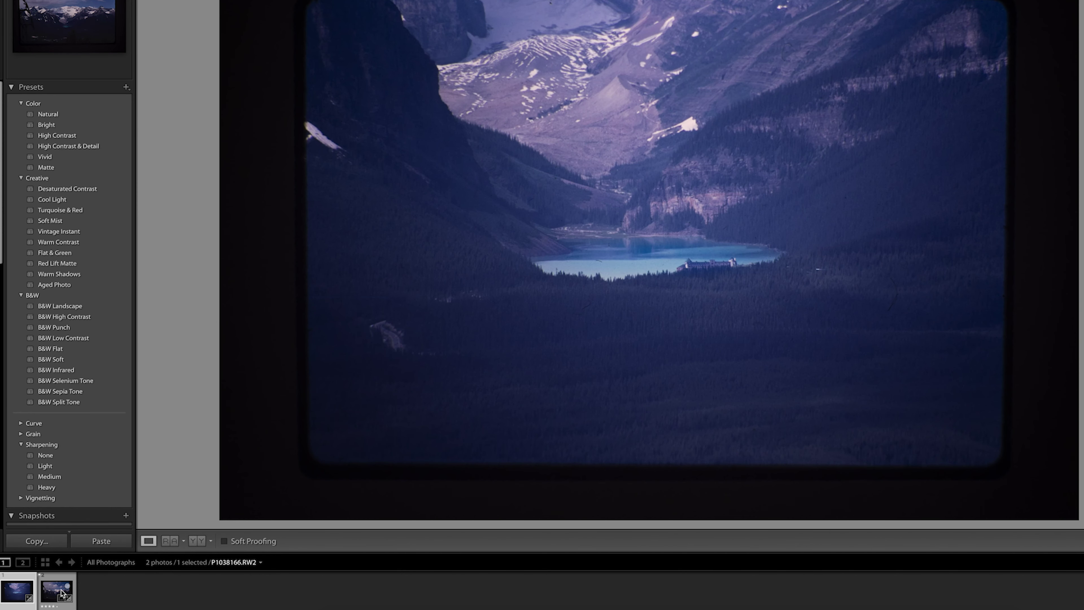
pyautogui.click(61, 592)
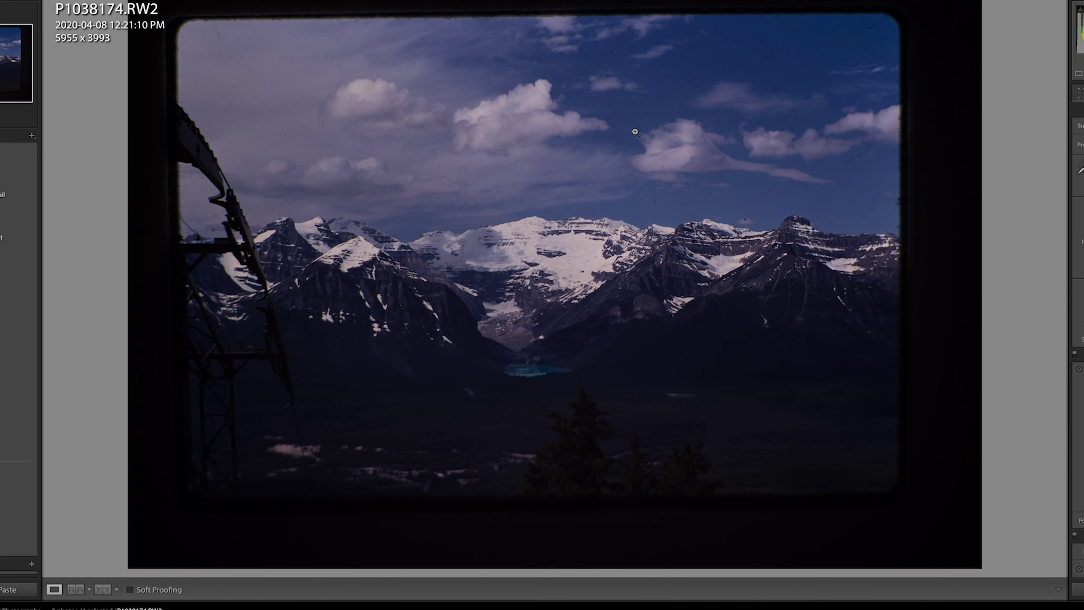
pyautogui.moveTo(636, 132); pyautogui.dragTo(727, 198)
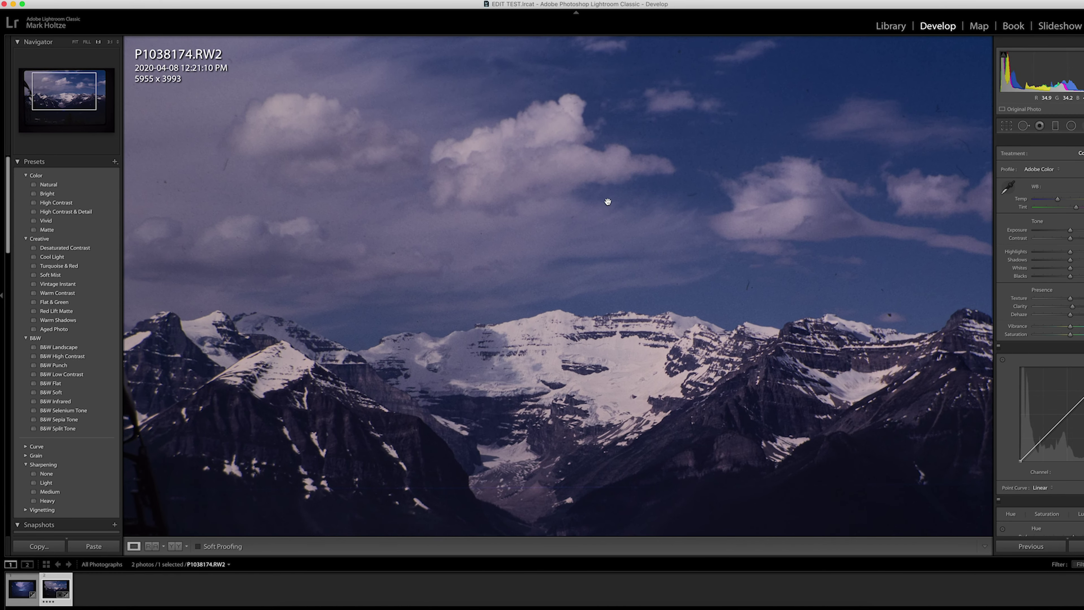
pyautogui.click(607, 201)
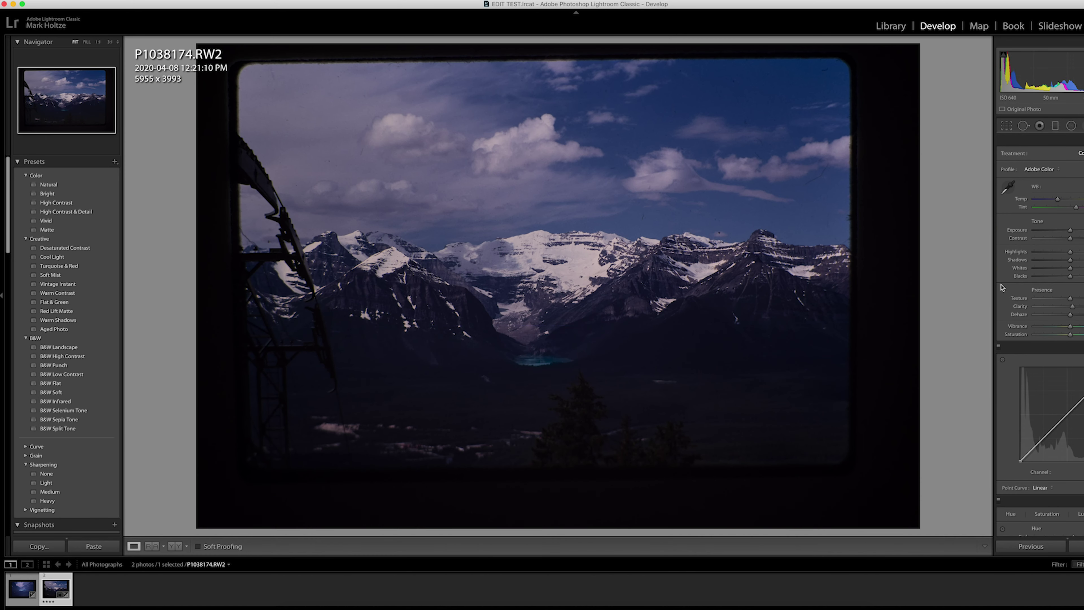
pyautogui.moveTo(1067, 252); pyautogui.dragTo(1050, 253)
pyautogui.press('super+z')
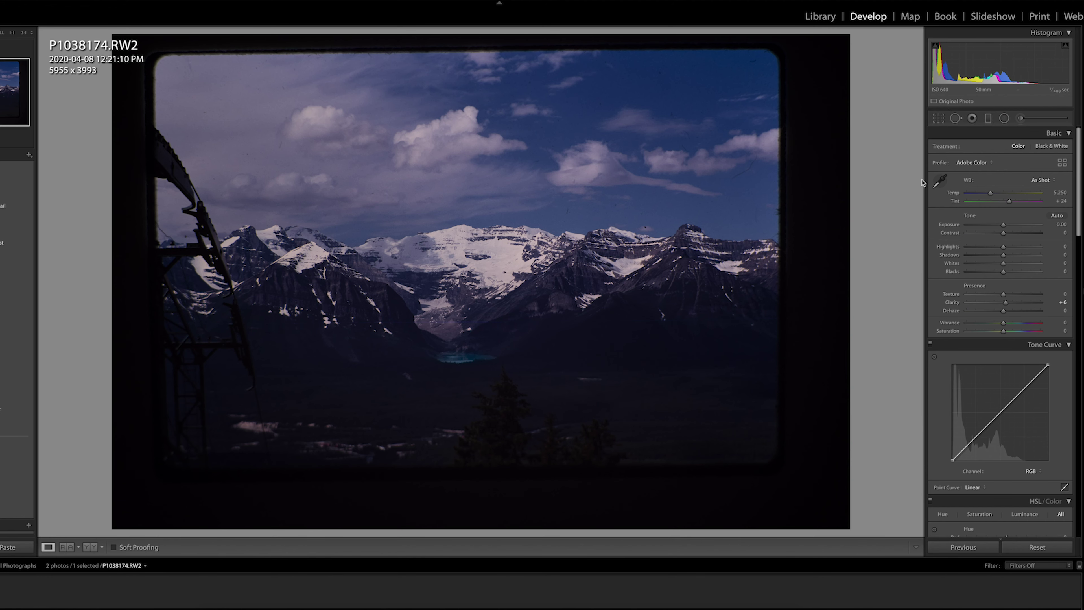
# Step: Crop all four dark borders off the panorama to 4922 x 3276 using the rule-of-thirds guide
pyautogui.press('r')
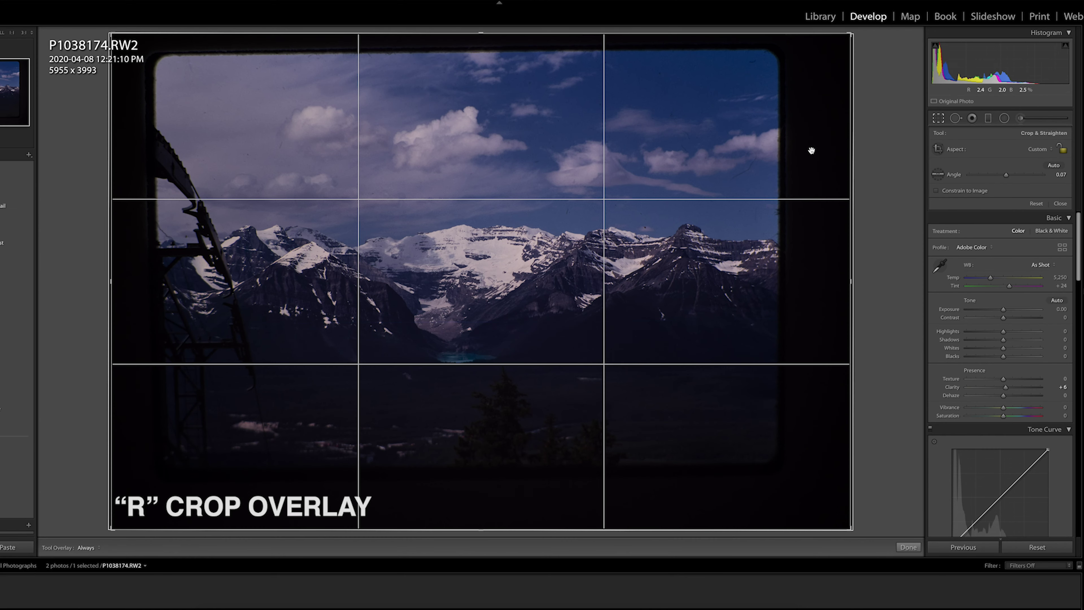
pyautogui.moveTo(841, 281); pyautogui.dragTo(815, 278)
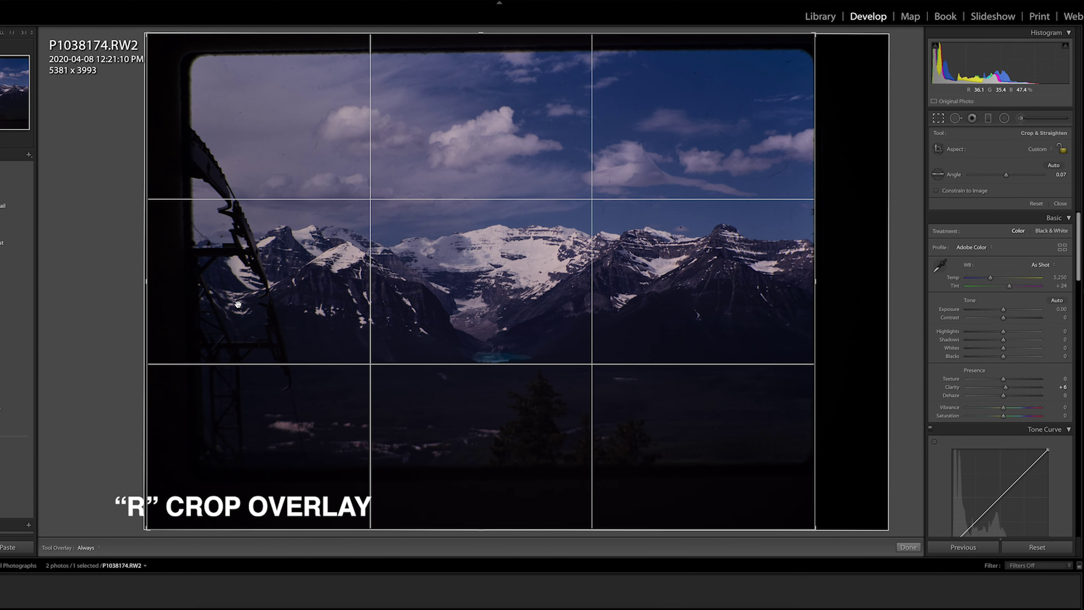
pyautogui.moveTo(145, 282); pyautogui.dragTo(165, 286)
pyautogui.moveTo(480, 33); pyautogui.dragTo(480, 53)
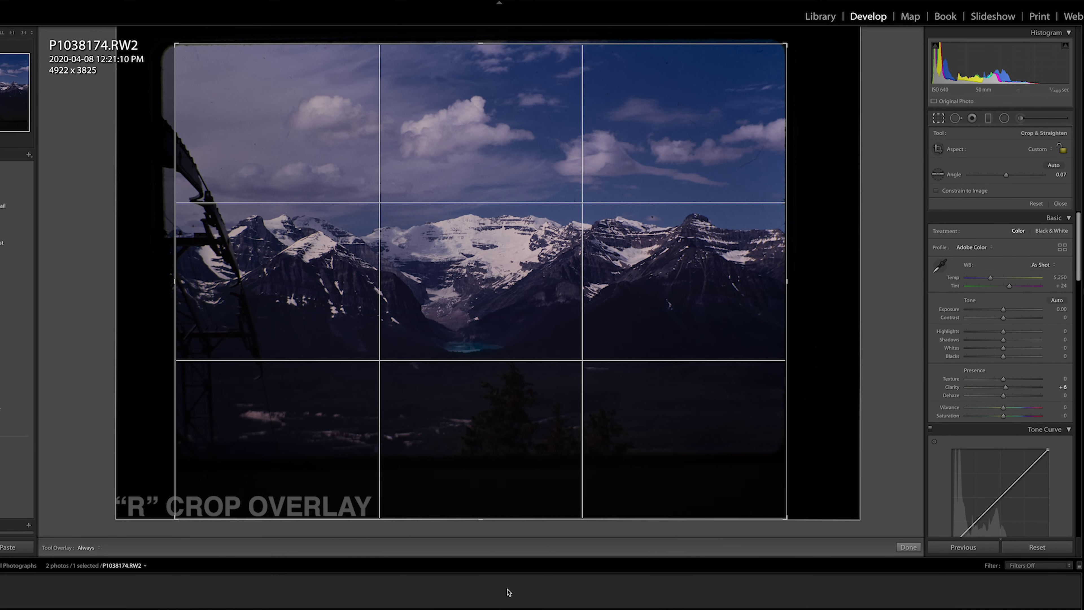
pyautogui.moveTo(481, 530); pyautogui.dragTo(488, 461)
pyautogui.press('o')
pyautogui.press('o')
pyautogui.press('o')
pyautogui.press('o')
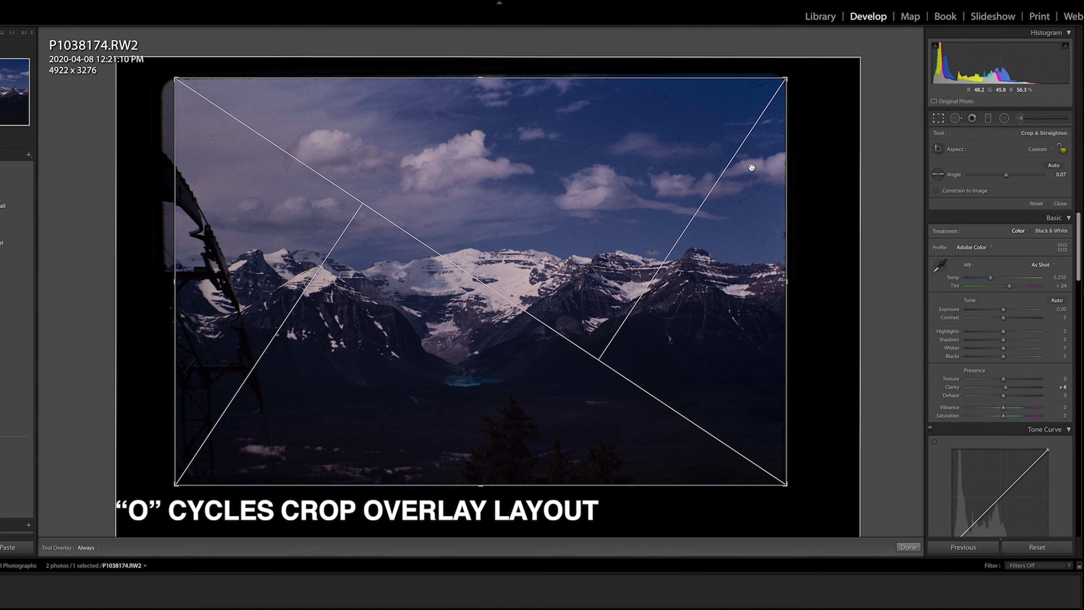
pyautogui.press('o')
pyautogui.press('o')
pyautogui.press('o')
pyautogui.press('o')
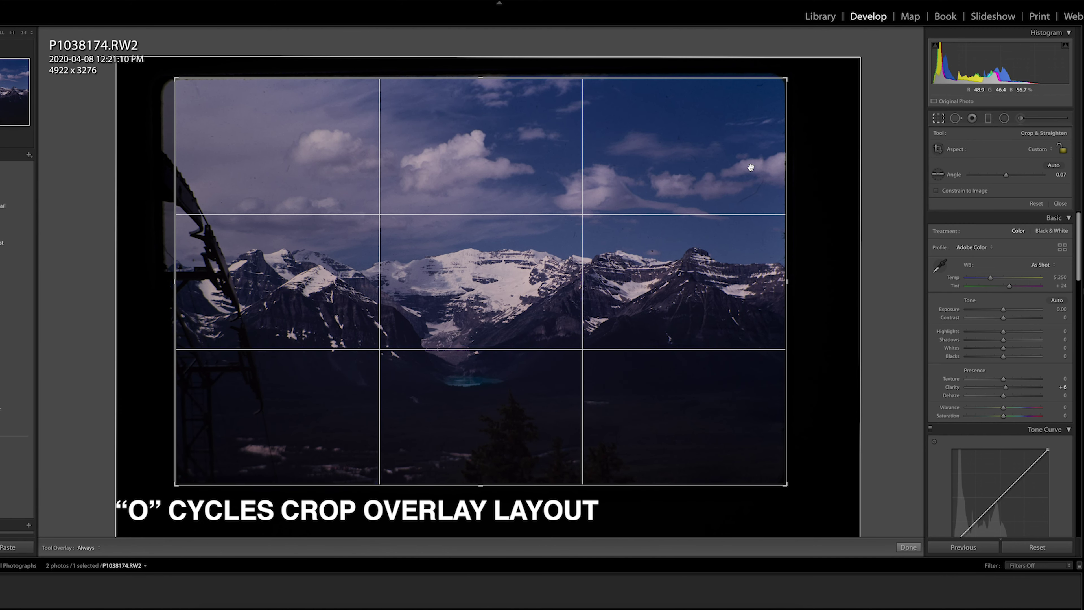
pyautogui.press('o')
pyautogui.press('o')
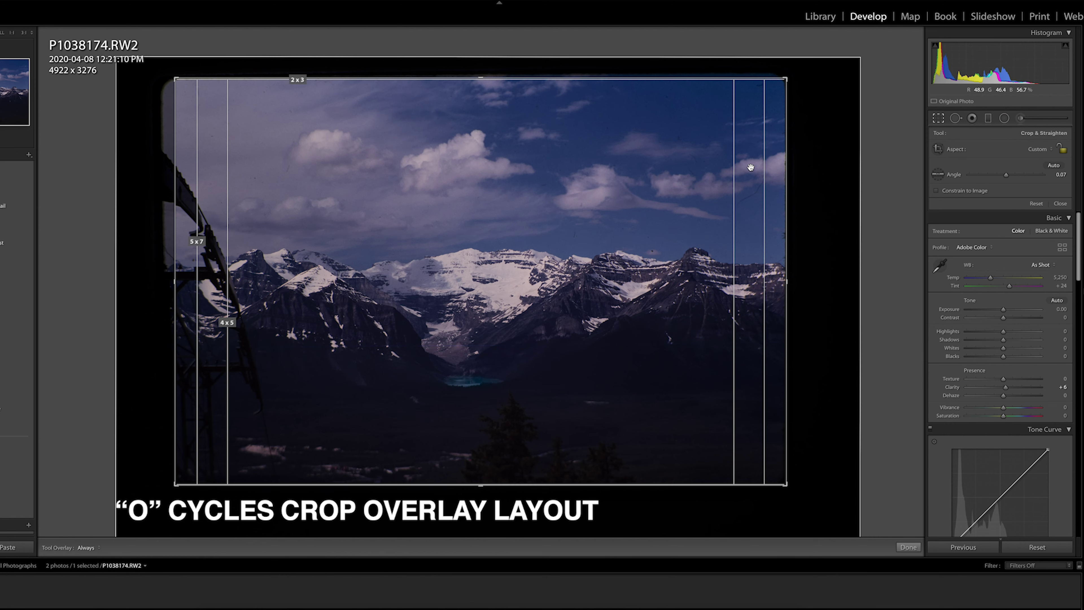
pyautogui.press('o')
pyautogui.press('o')
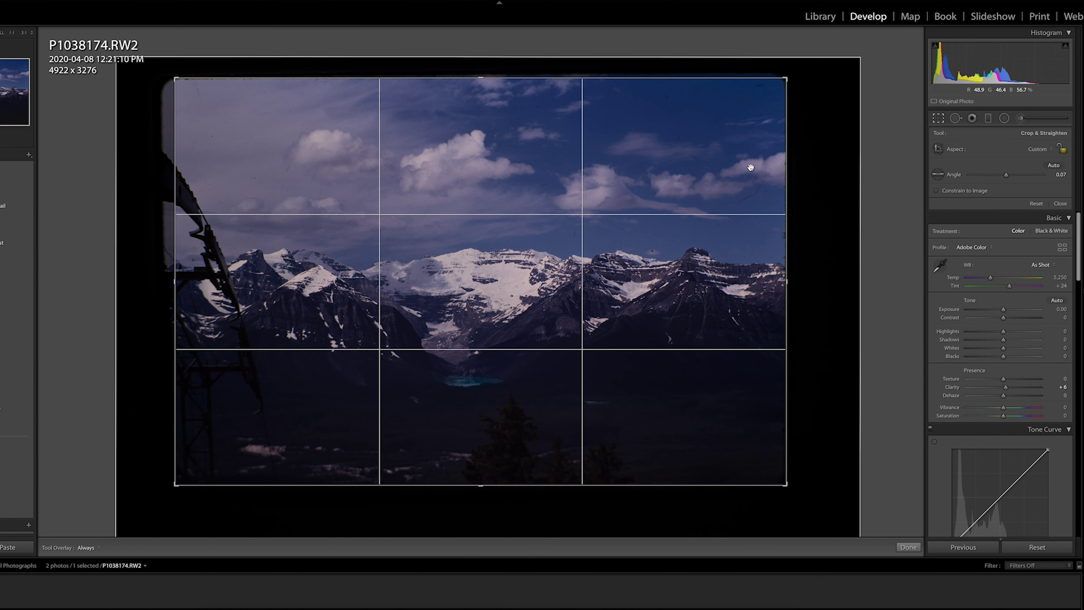
pyautogui.press('Return')
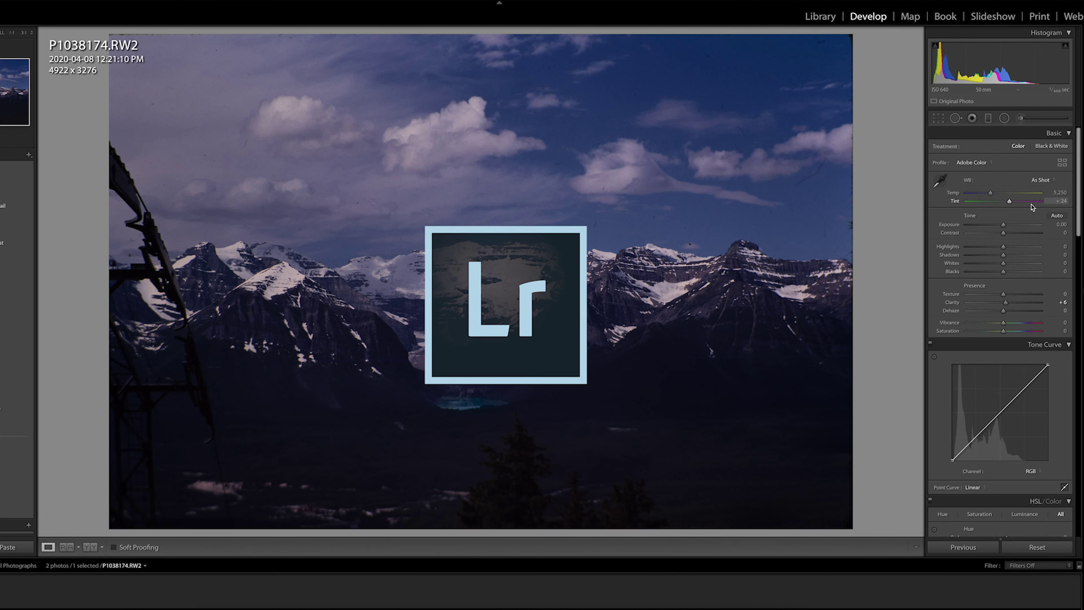
# Step: Restore the exposure boost, discard a Highlights tweak, then set Exposure +1.05 and Shadows +57
pyautogui.hotkey('ctrl', 'z')
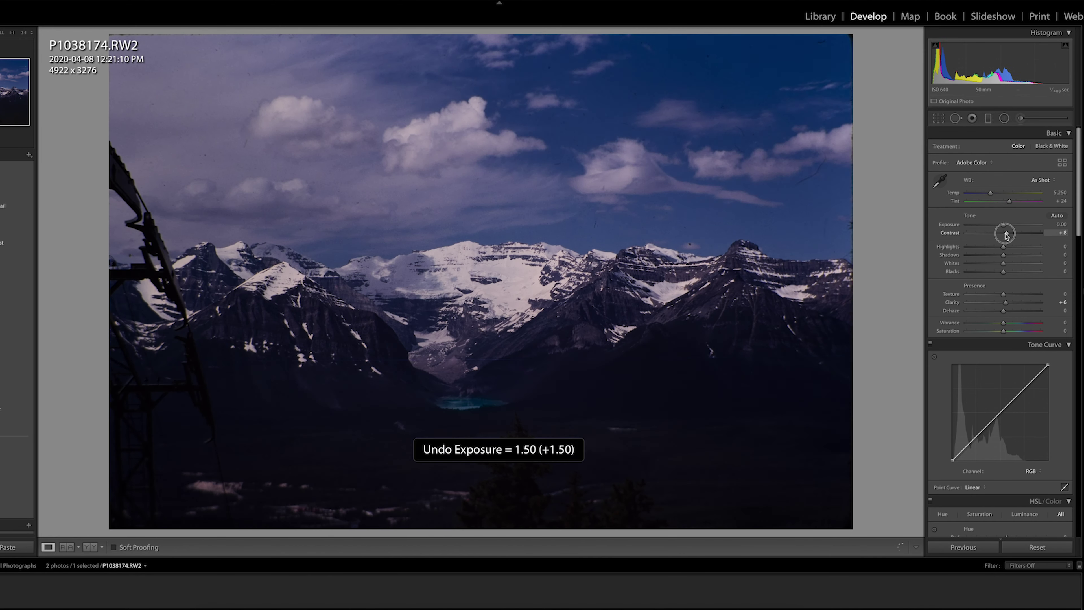
pyautogui.moveTo(1003, 247); pyautogui.dragTo(1014, 252)
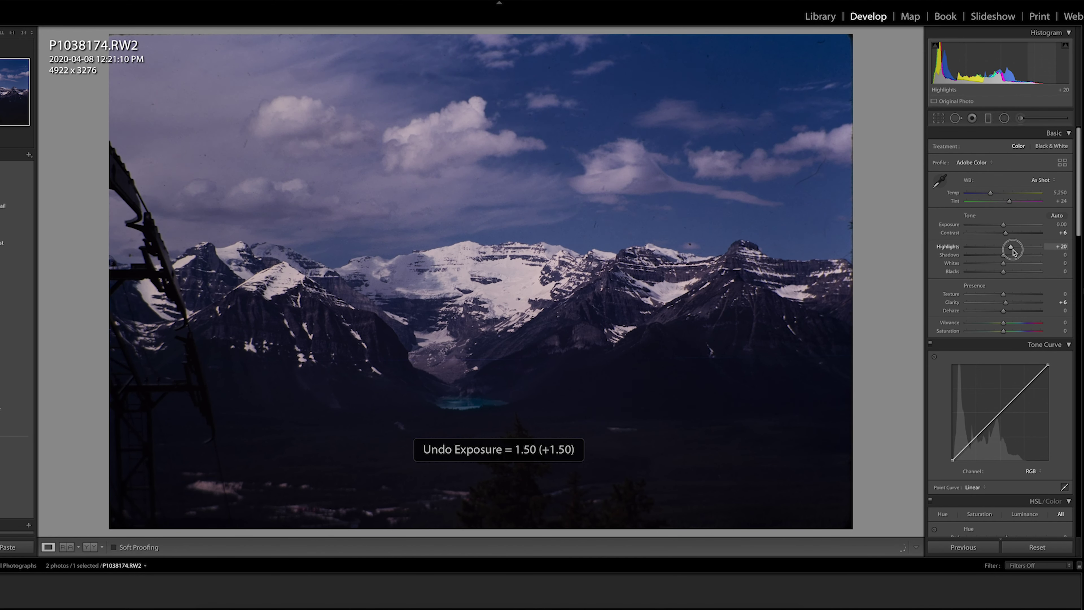
pyautogui.hotkey('ctrl', 'z')
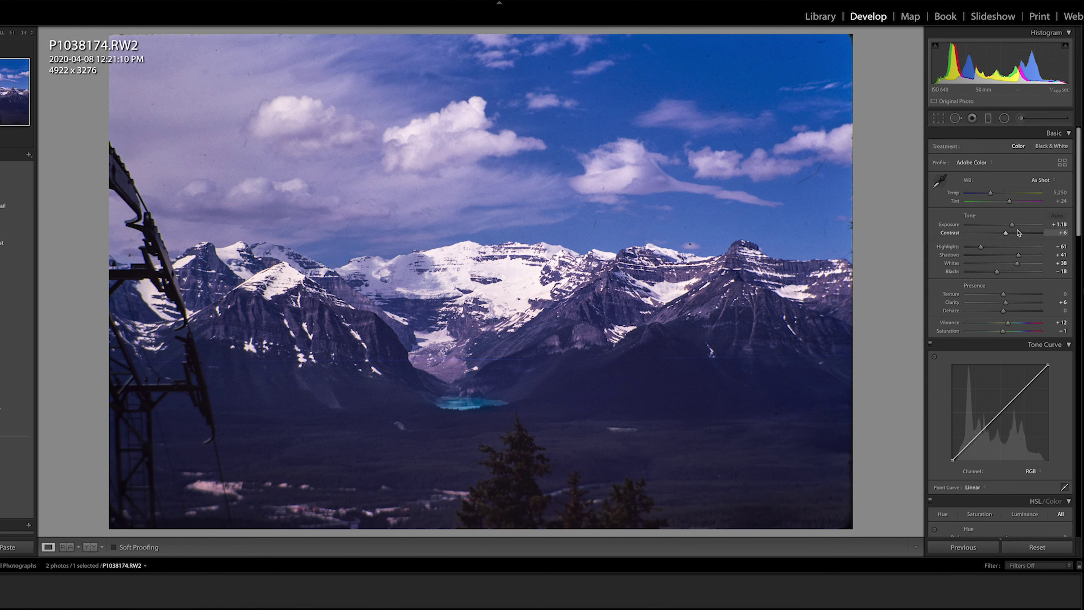
pyautogui.moveTo(1013, 225); pyautogui.dragTo(988, 247)
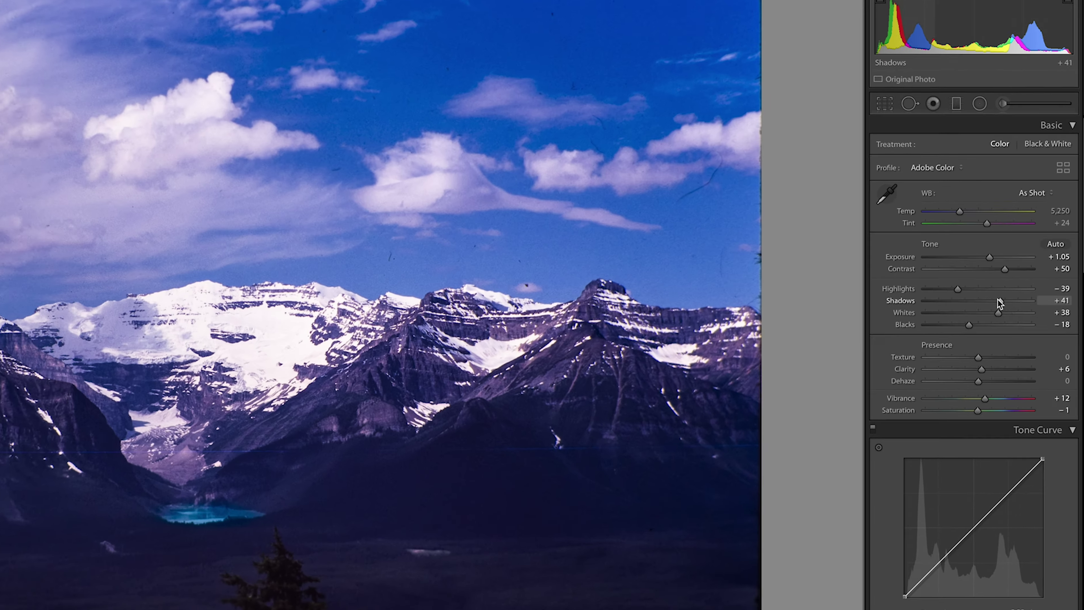
pyautogui.moveTo(999, 301); pyautogui.dragTo(970, 325)
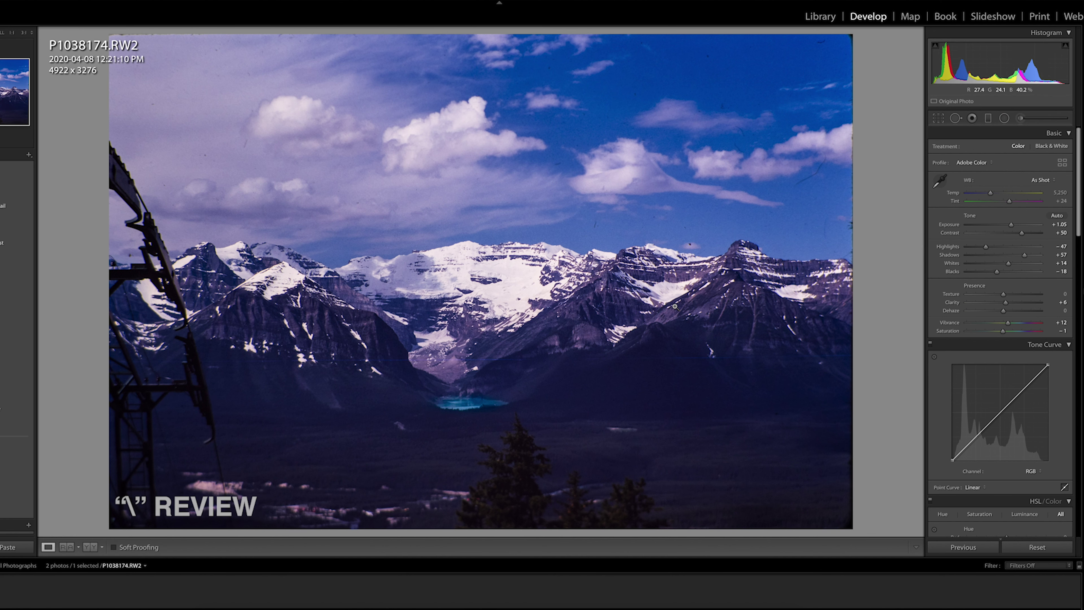
pyautogui.press('\\')
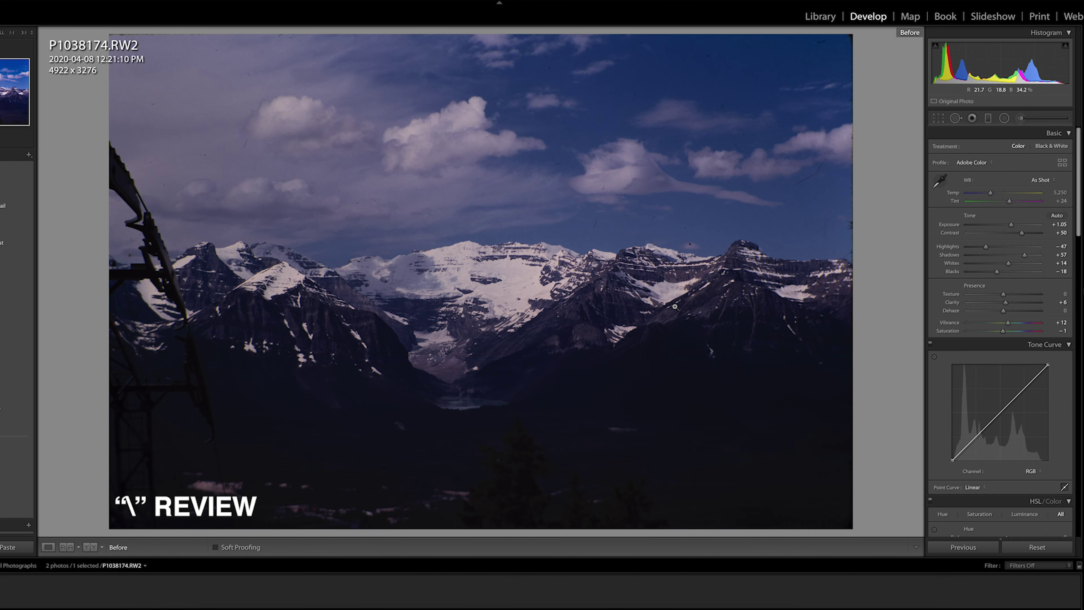
pyautogui.press('\\')
pyautogui.press('\\')
pyautogui.press('\\')
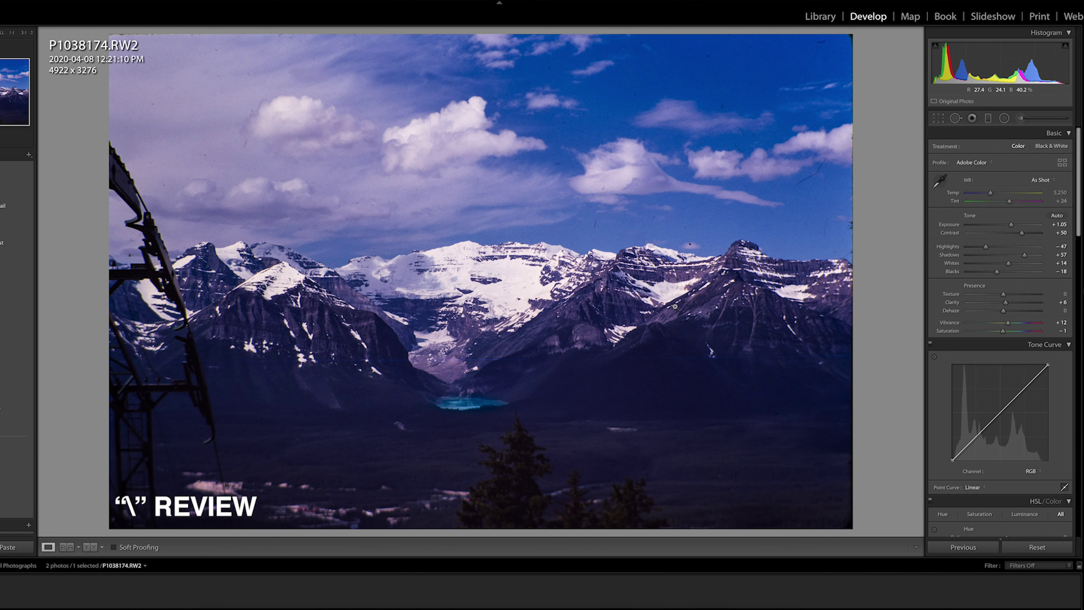
pyautogui.press('\\')
pyautogui.press('\\')
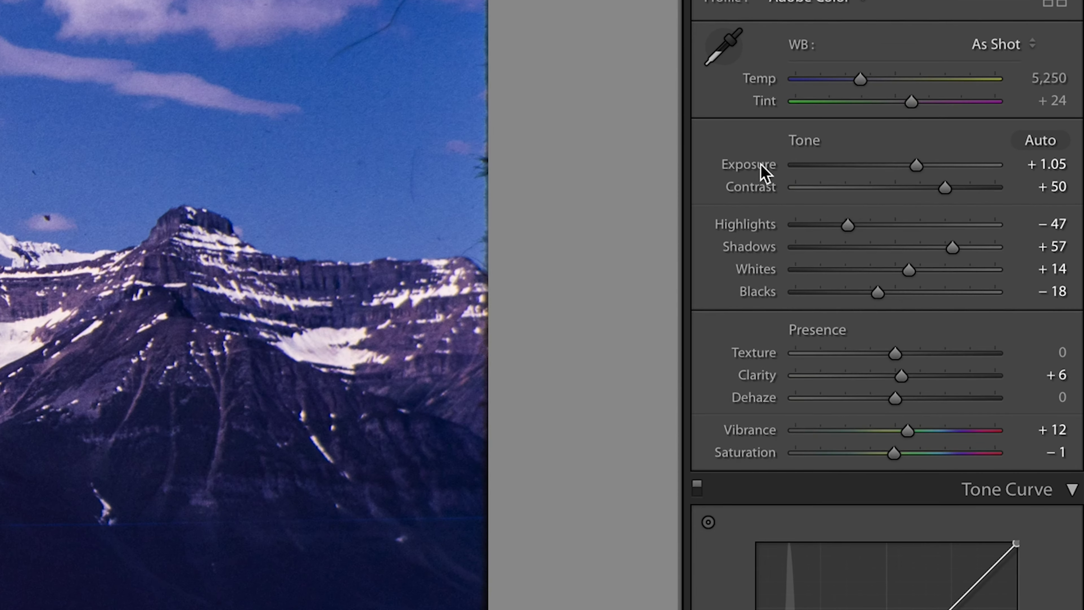
# Step: Compare contrast, exposure and highlights resets, undoing each, then zoom in to check the sky
pyautogui.doubleClick(763, 191)
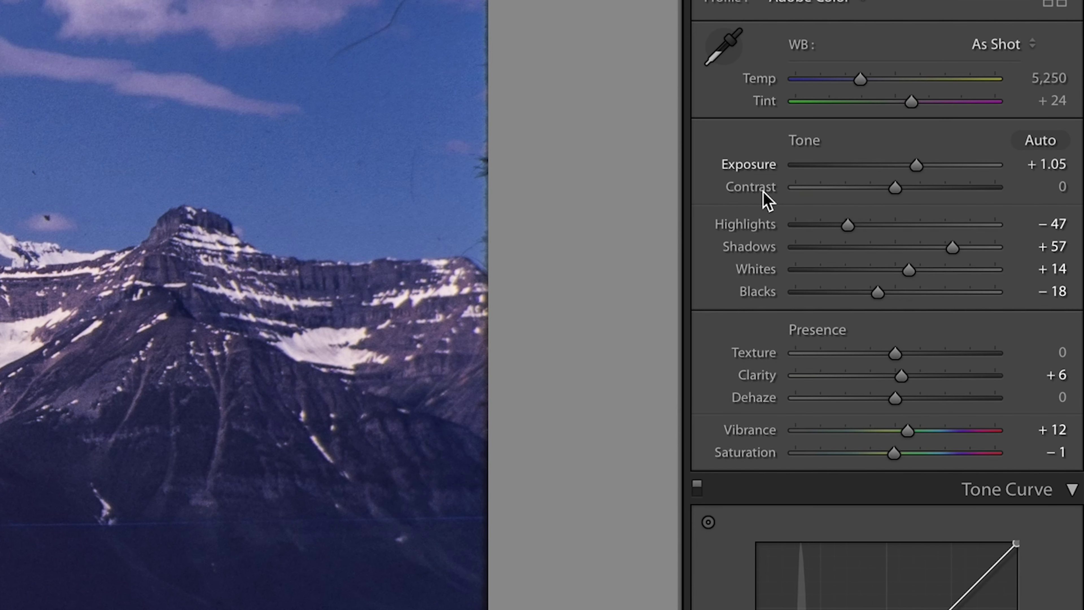
pyautogui.hotkey('ctrl', 'z')
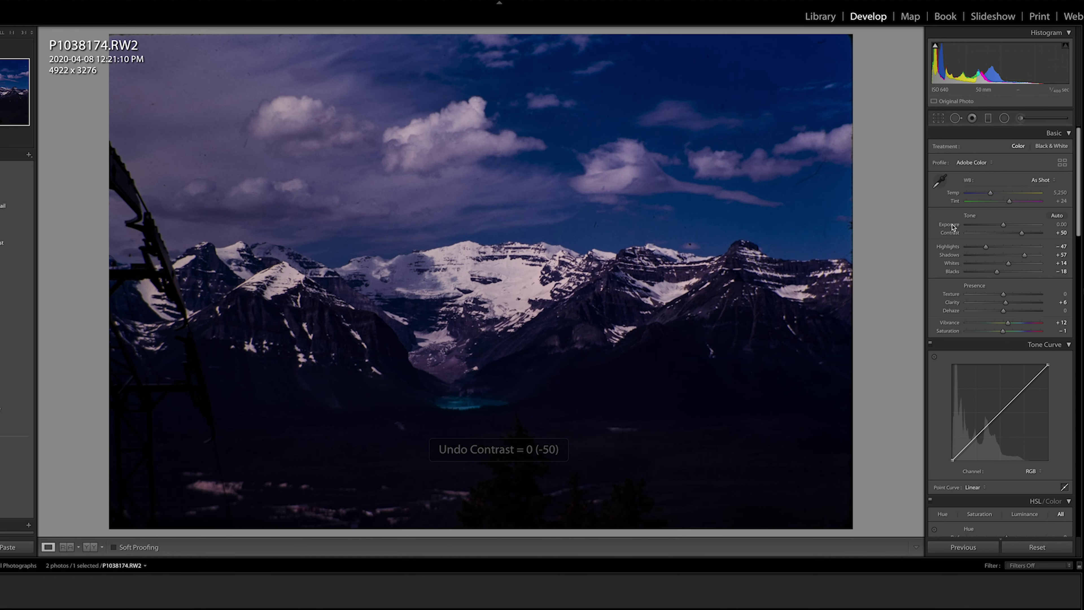
pyautogui.hotkey('ctrl', 'z')
pyautogui.doubleClick(950, 246)
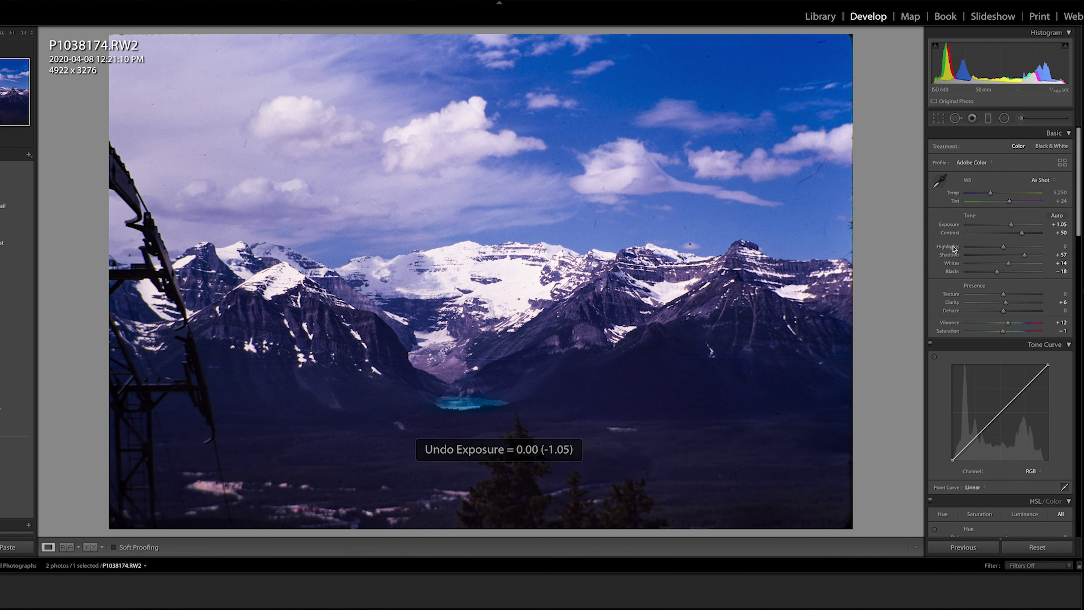
pyautogui.hotkey('ctrl', 'z')
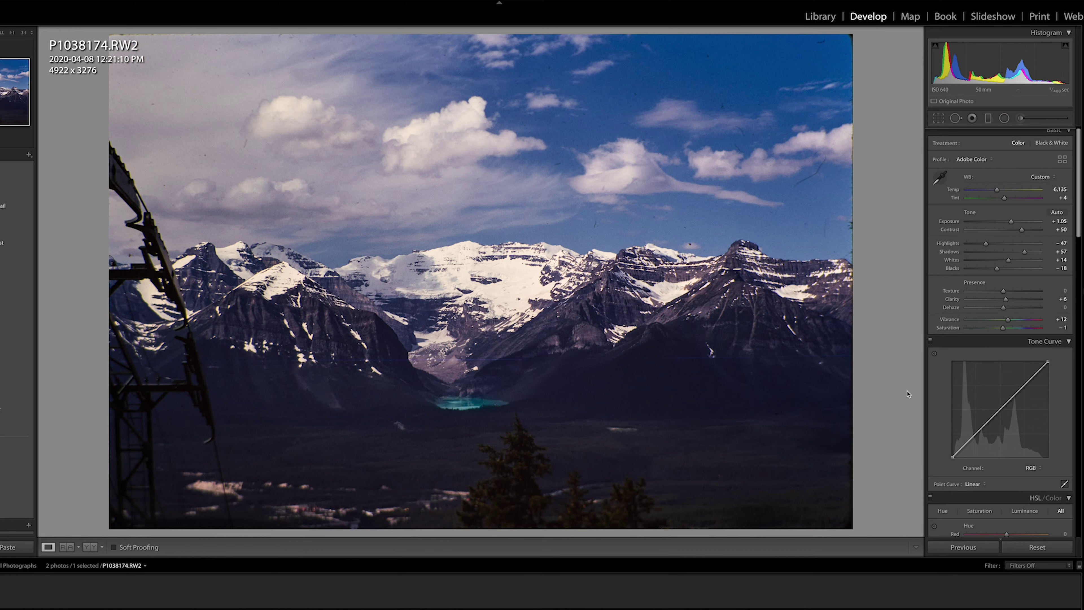
pyautogui.click(720, 147)
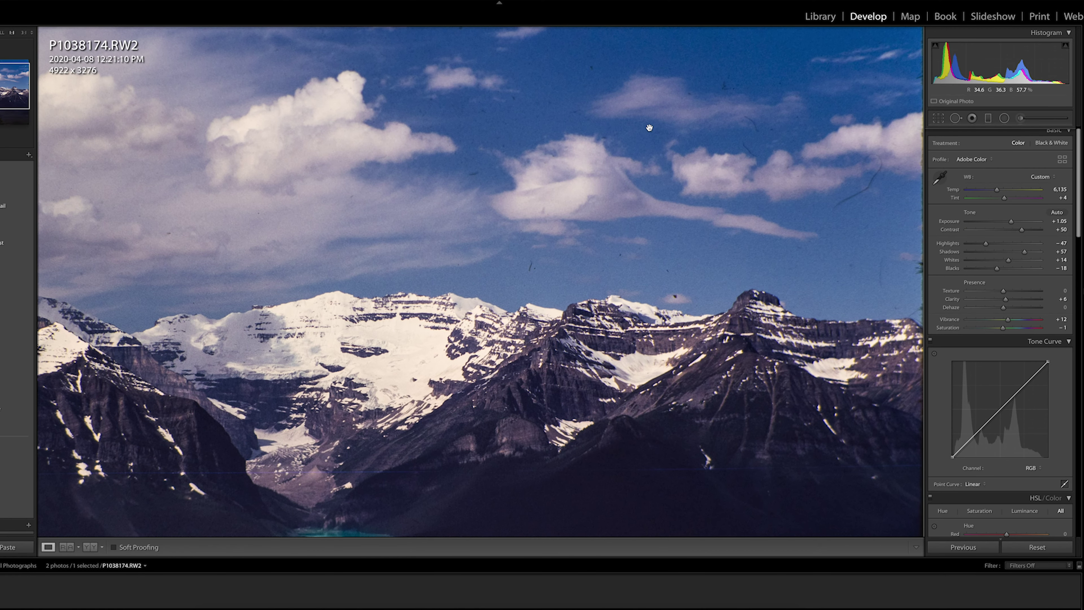
pyautogui.click(644, 393)
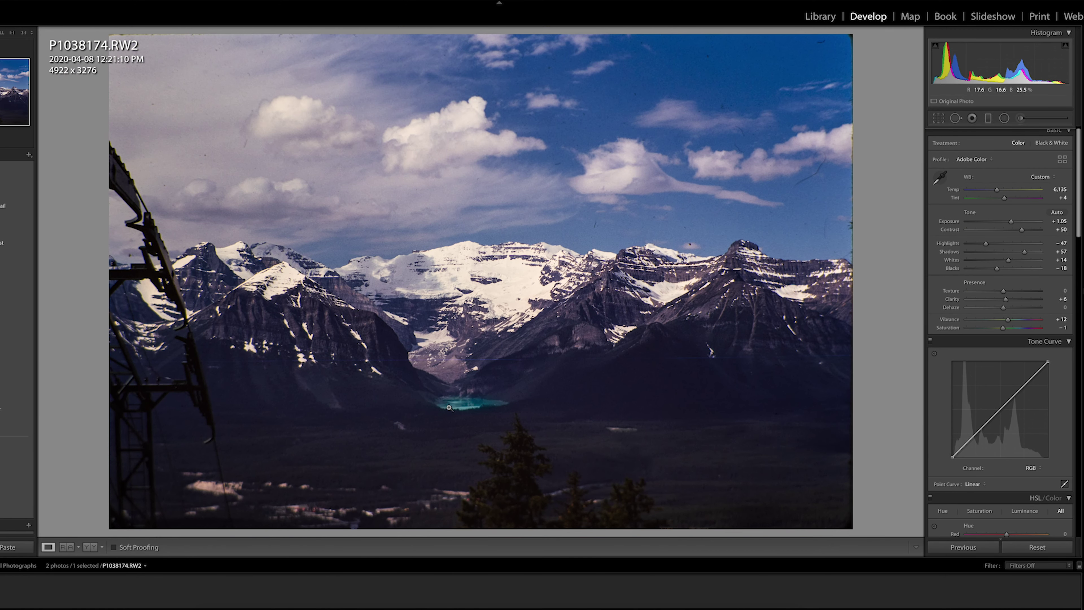
# Step: Shift the HSL Blue hue to +9 so the lake turns cyan, checking it up close
pyautogui.scroll(-5, 1062, 427)
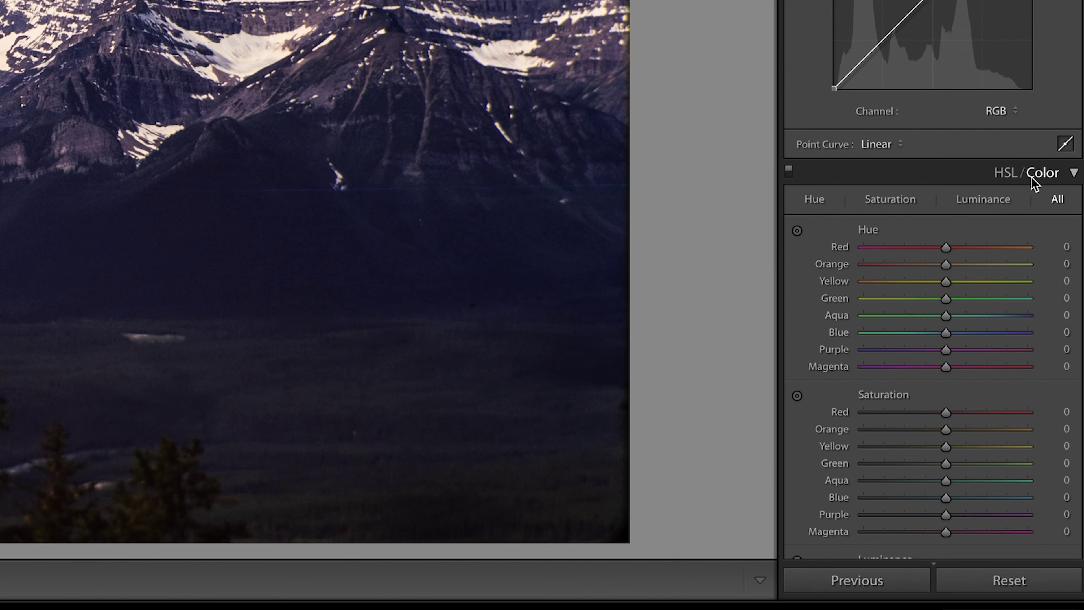
pyautogui.moveTo(946, 332); pyautogui.dragTo(960, 339)
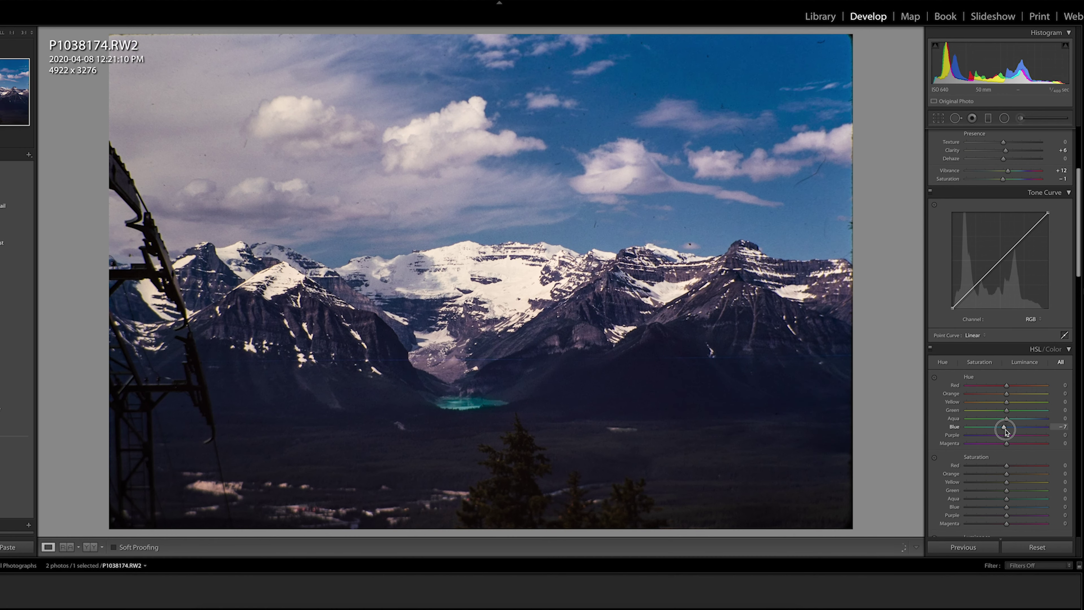
pyautogui.click(462, 405)
pyautogui.click(475, 403)
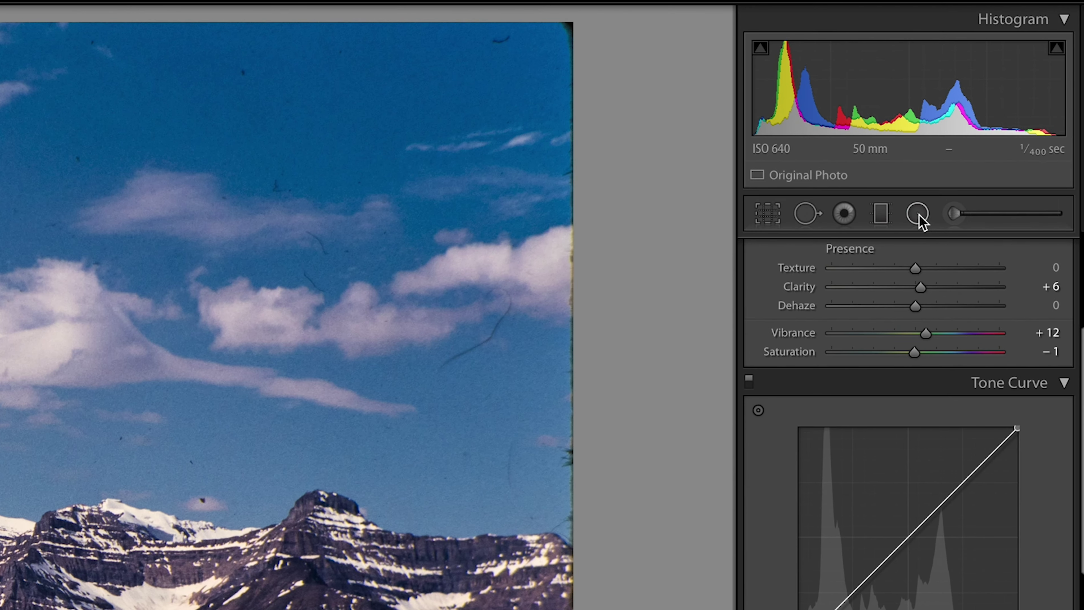
# Step: Draw a Radial Filter ellipse over the lake using the Saturation effect preset
pyautogui.click(918, 215)
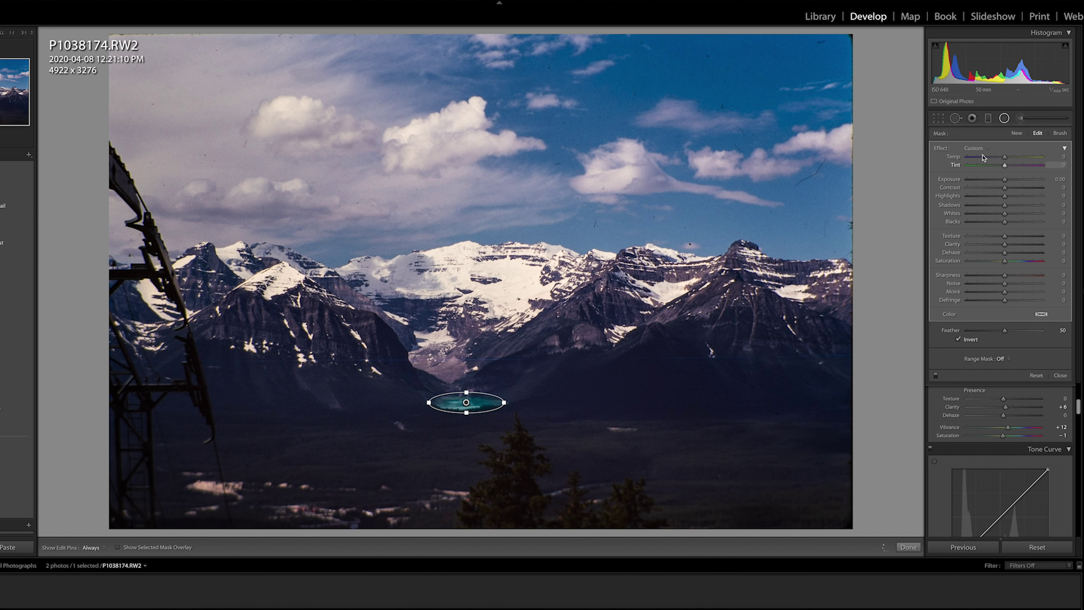
pyautogui.click(981, 148)
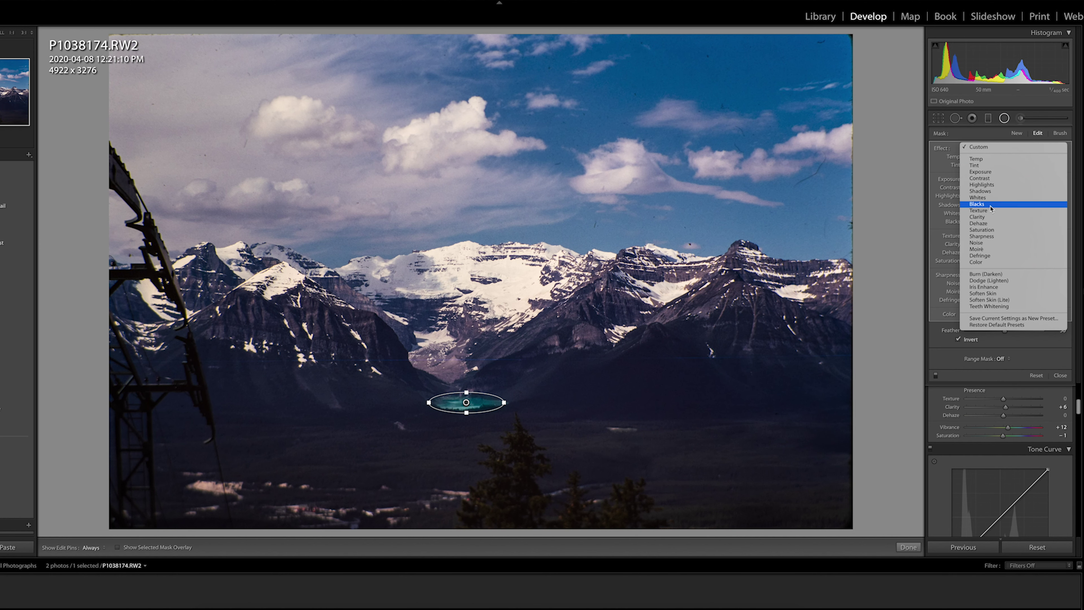
pyautogui.click(993, 230)
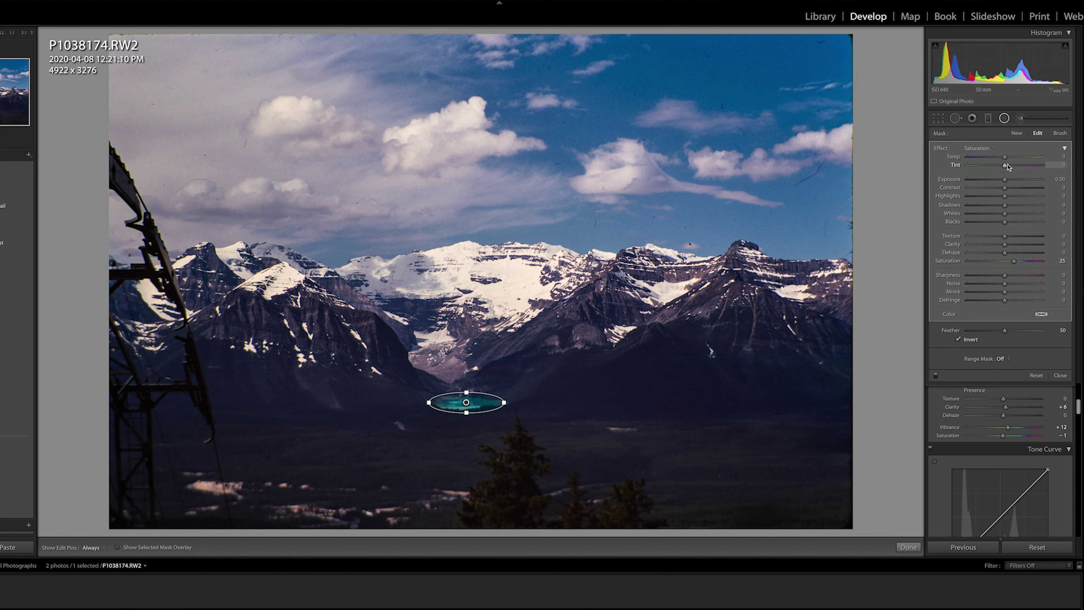
# Step: Reset the filter's Temp to 0, shift its Tint greener, and fine-tune the lake's saturation
pyautogui.hotkey('ctrl', 'z')
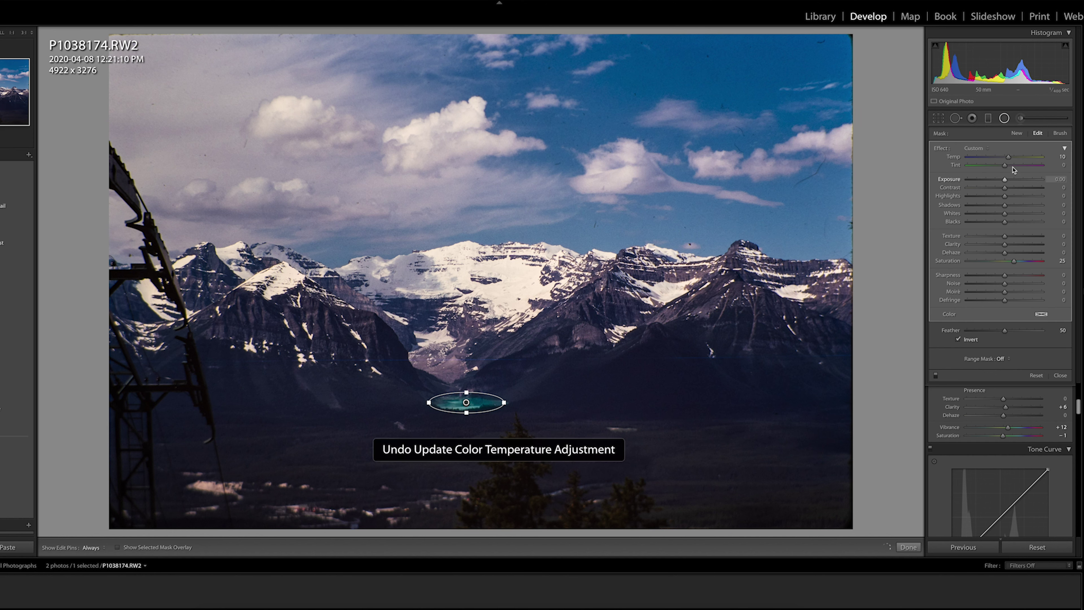
pyautogui.click(958, 340)
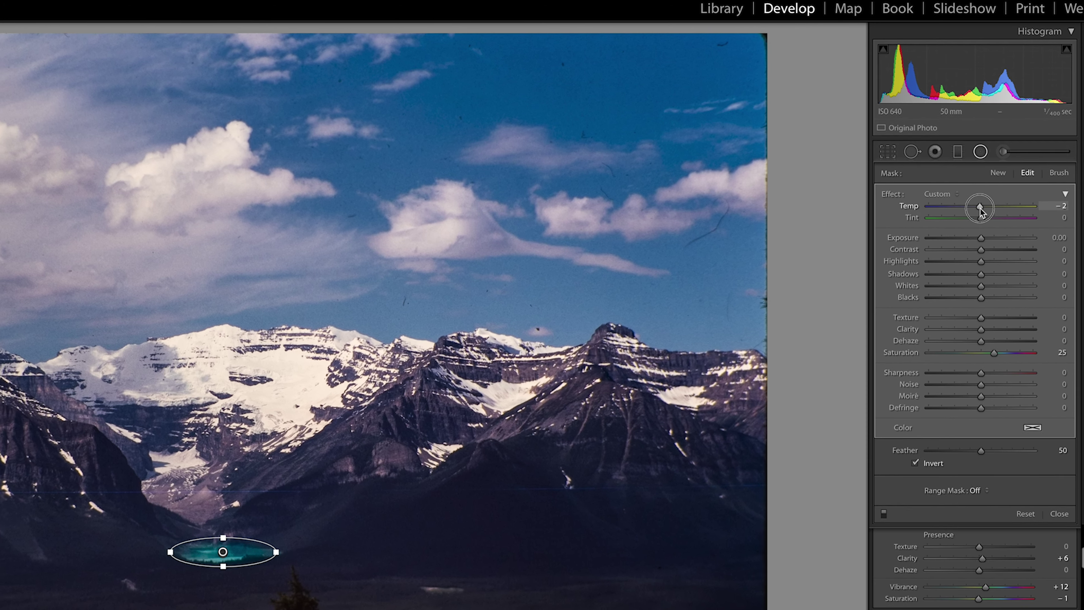
pyautogui.doubleClick(1005, 159)
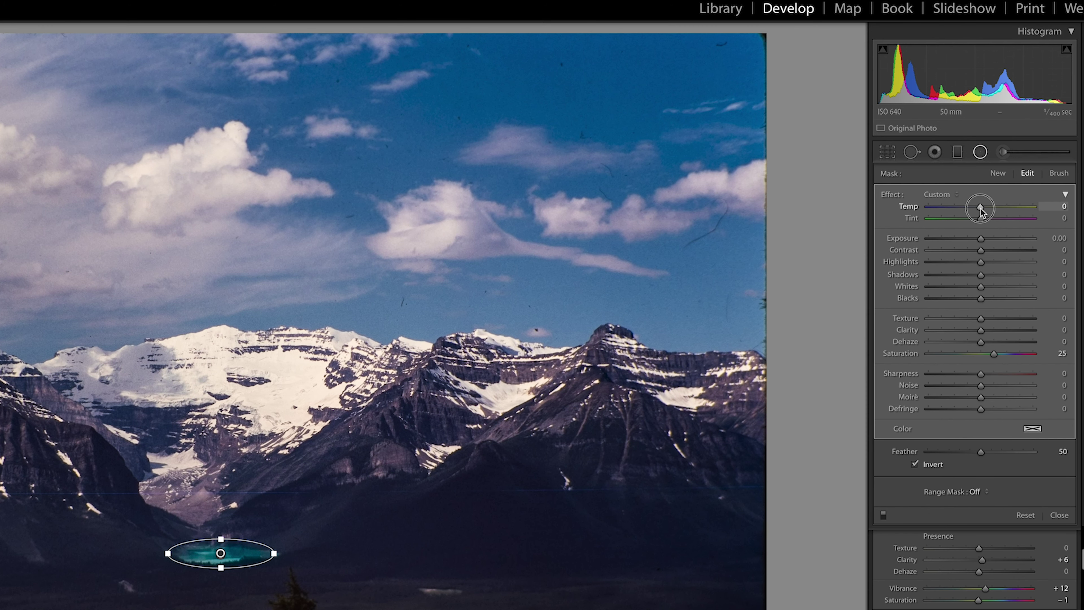
pyautogui.moveTo(981, 219)
pyautogui.mouseDown()
pyautogui.moveTo(964, 223)
pyautogui.moveTo(981, 208)
pyautogui.mouseUp()
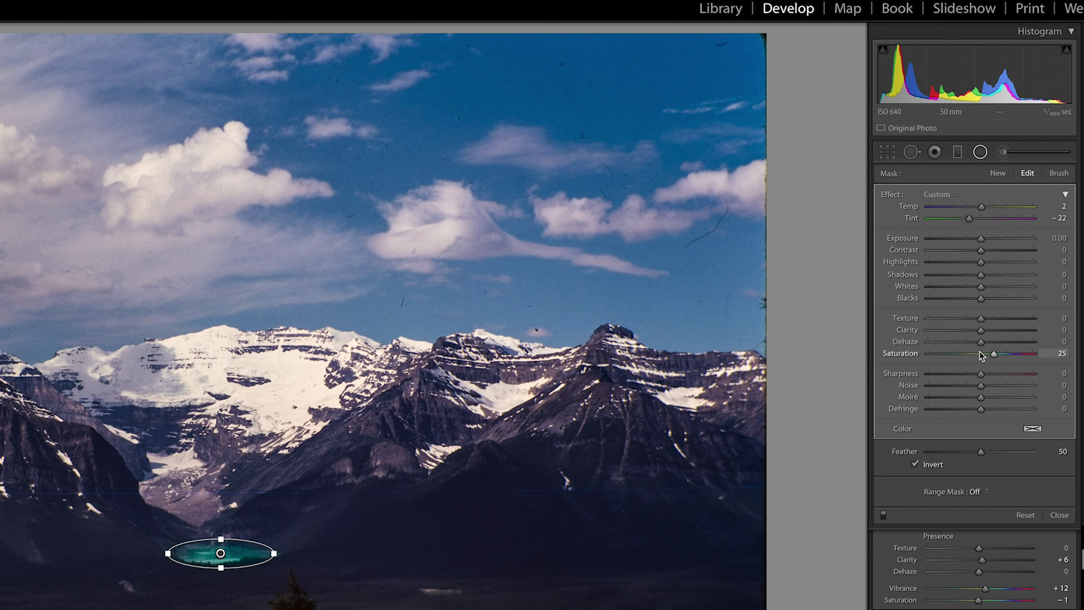
pyautogui.moveTo(997, 355)
pyautogui.mouseDown()
pyautogui.moveTo(973, 354)
pyautogui.moveTo(987, 356)
pyautogui.mouseUp()
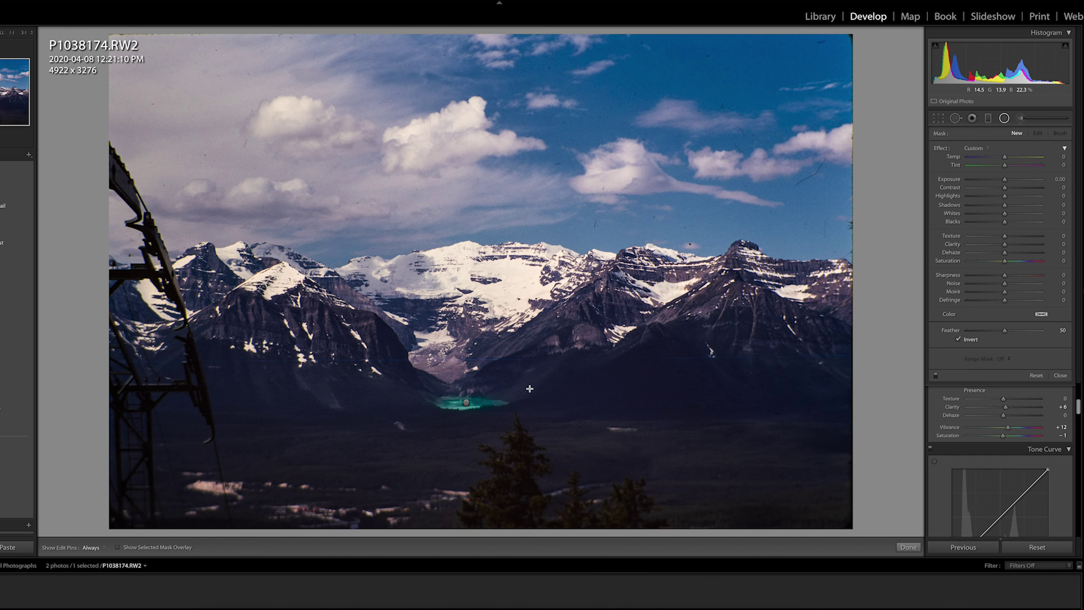
# Step: Compare before and after views, then close the Radial Filter on the lake
pyautogui.press('\\')
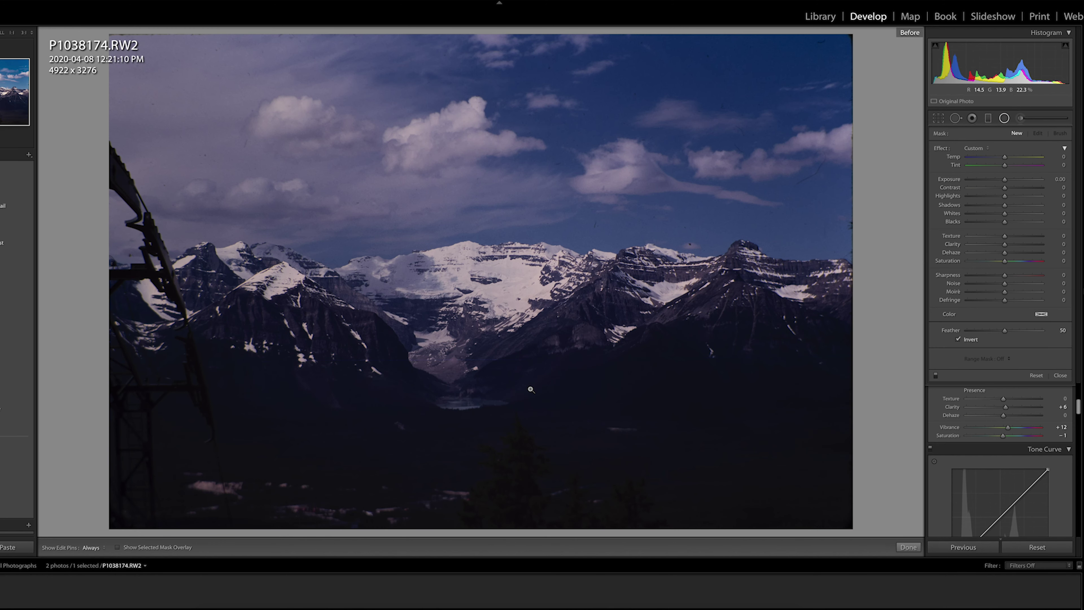
pyautogui.press('\\')
pyautogui.hotkey('shift', 'm')
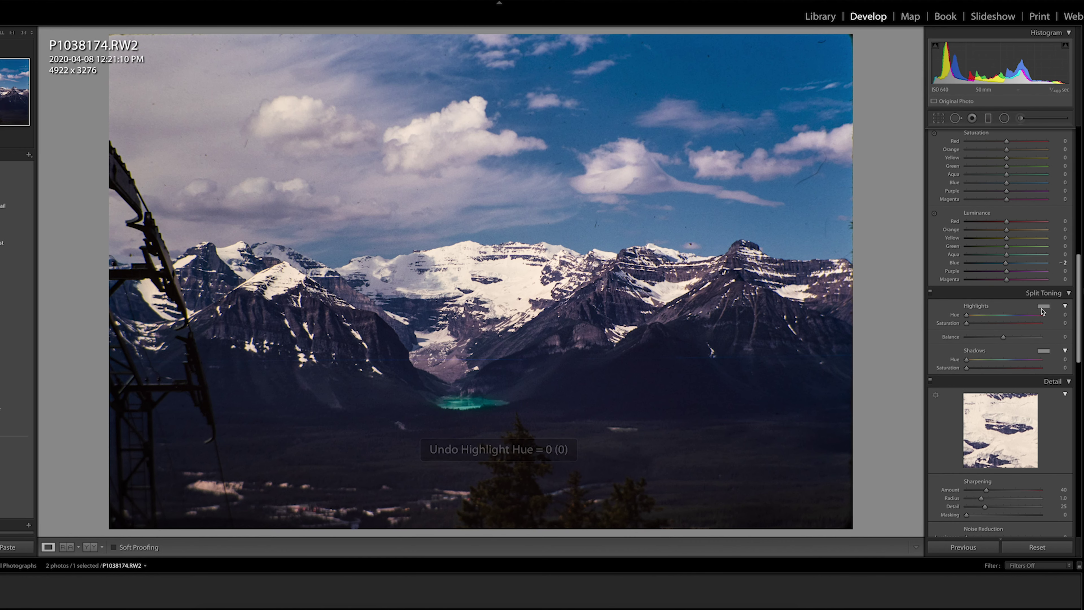
# Step: Pick a warm tan highlight tint and a blue-grey shadow tint in Split Toning
pyautogui.click(1041, 308)
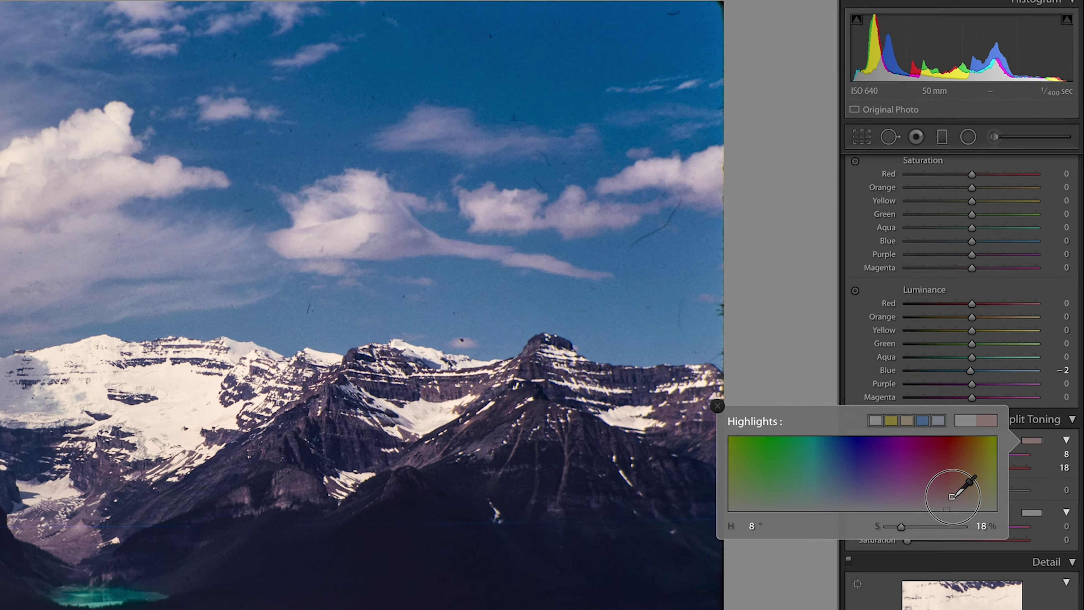
pyautogui.click(994, 338)
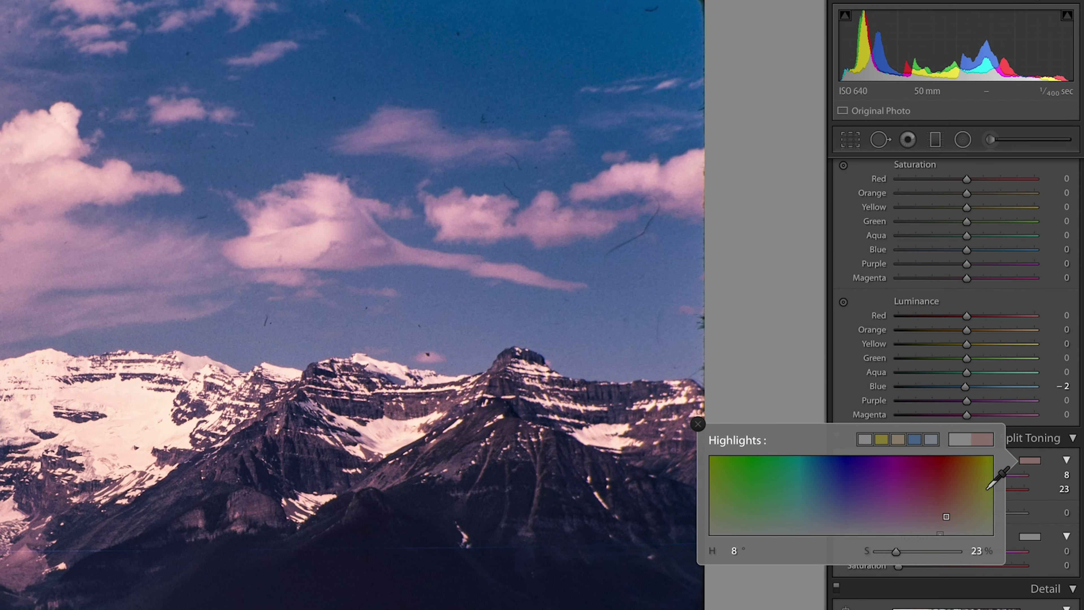
pyautogui.click(898, 439)
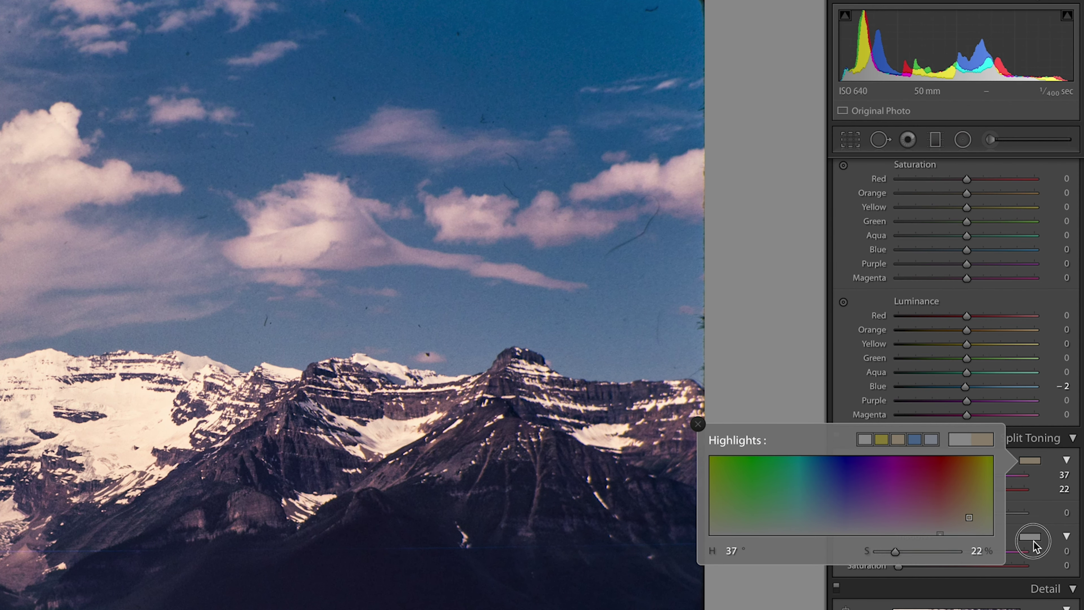
pyautogui.click(1029, 537)
pyautogui.click(934, 515)
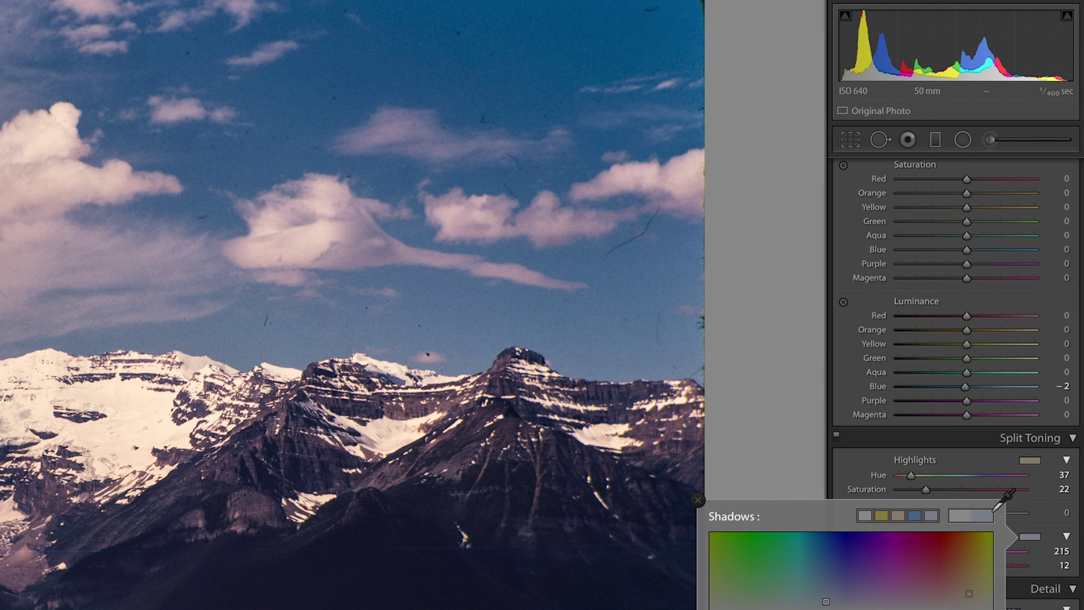
pyautogui.click(1049, 512)
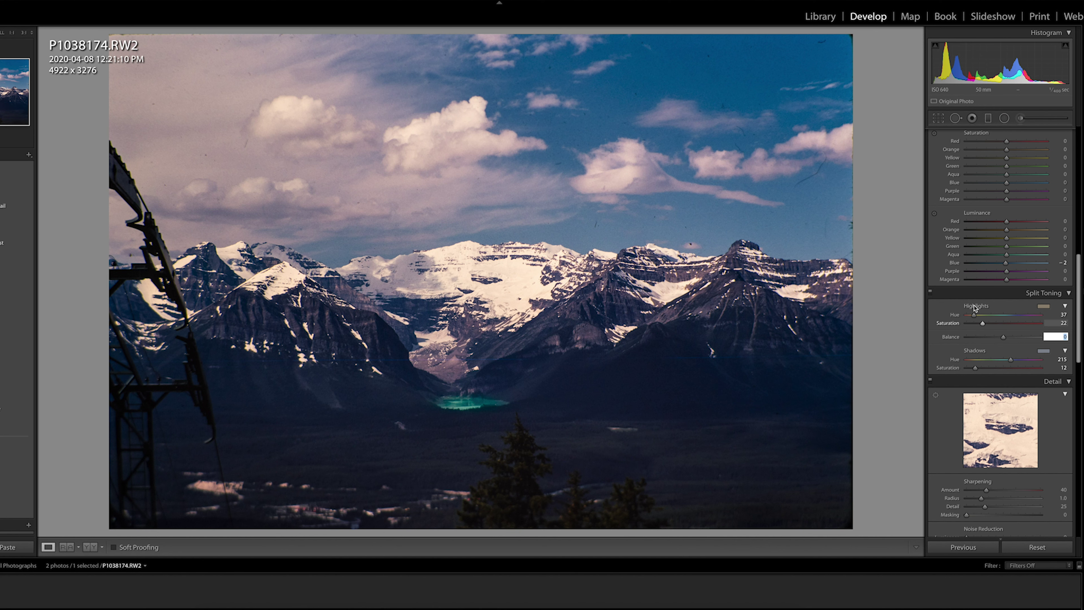
# Step: Discard a yellower highlight hue, move shadow hue to teal 186, and compare split toning on/off
pyautogui.moveTo(982, 321)
pyautogui.mouseDown()
pyautogui.moveTo(1003, 320)
pyautogui.moveTo(984, 326)
pyautogui.mouseUp()
pyautogui.hotkey('ctrl', 'z')
pyautogui.hotkey('ctrl', 'z')
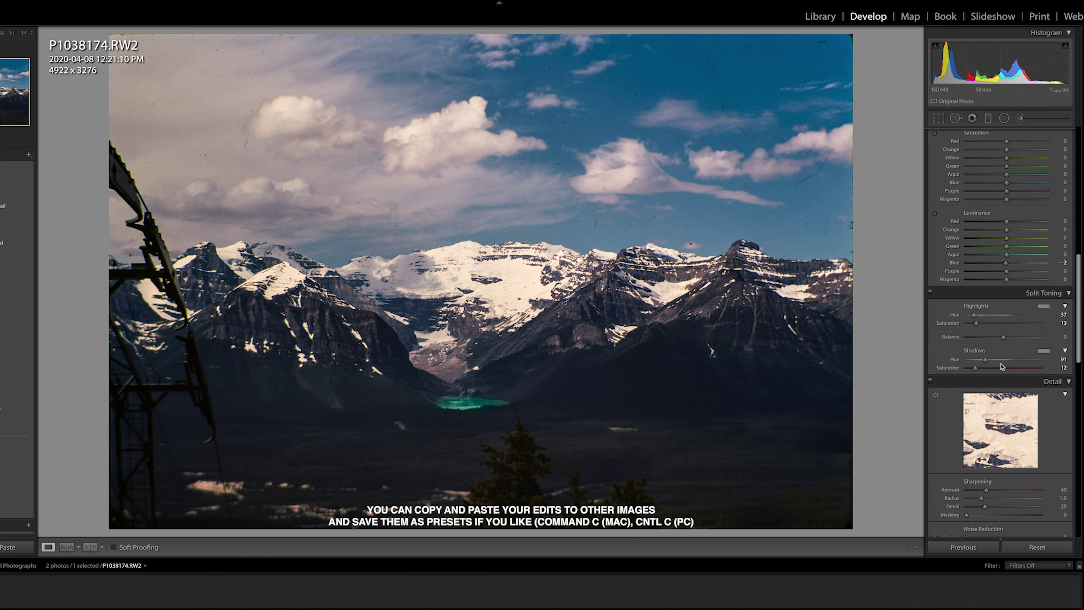
pyautogui.moveTo(1002, 364); pyautogui.dragTo(1005, 362)
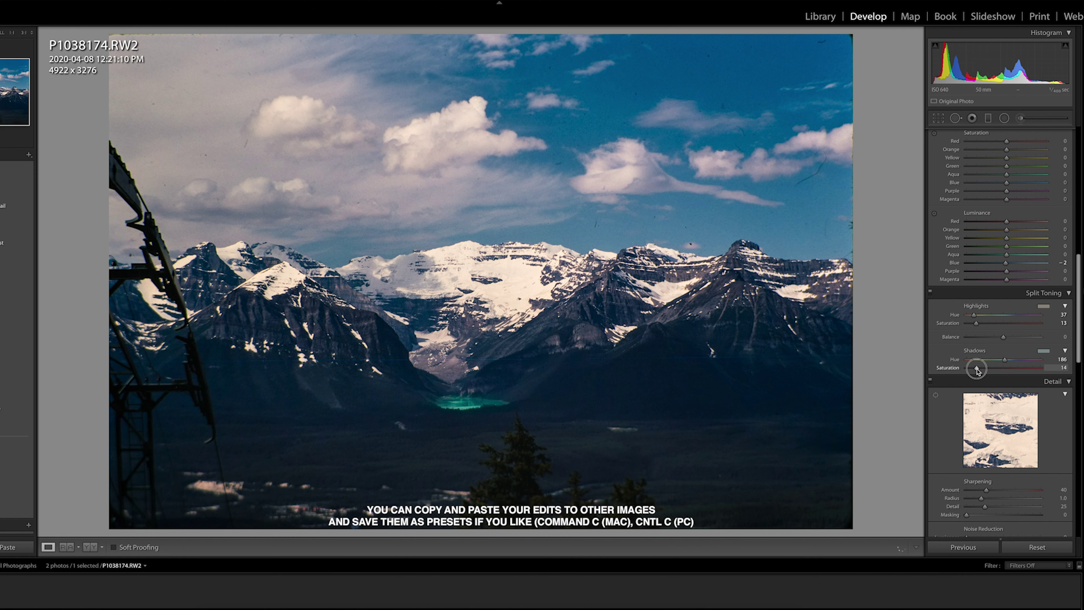
pyautogui.click(931, 294)
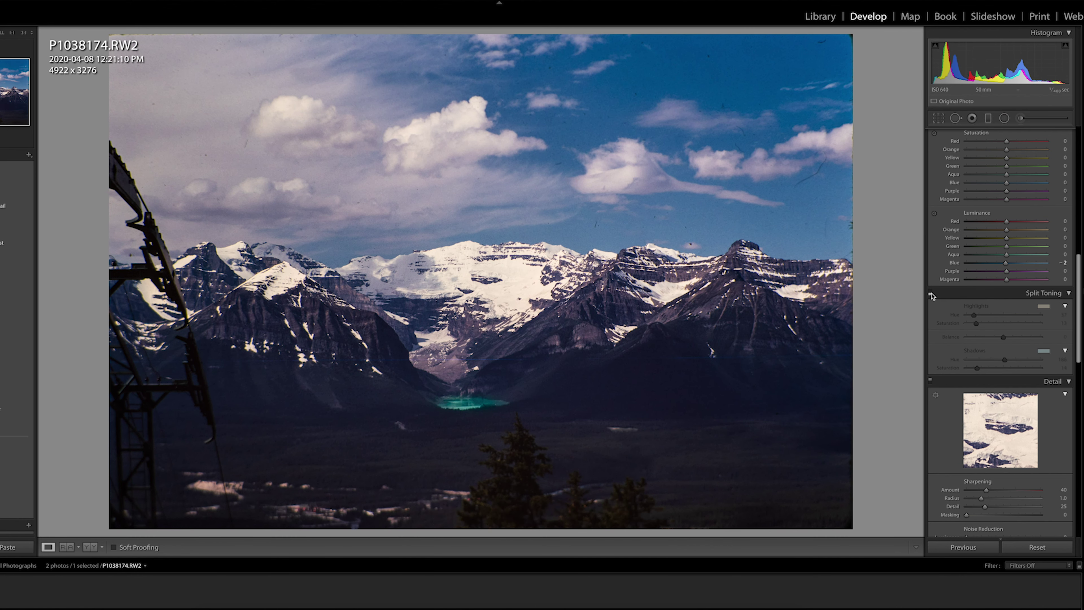
pyautogui.click(930, 293)
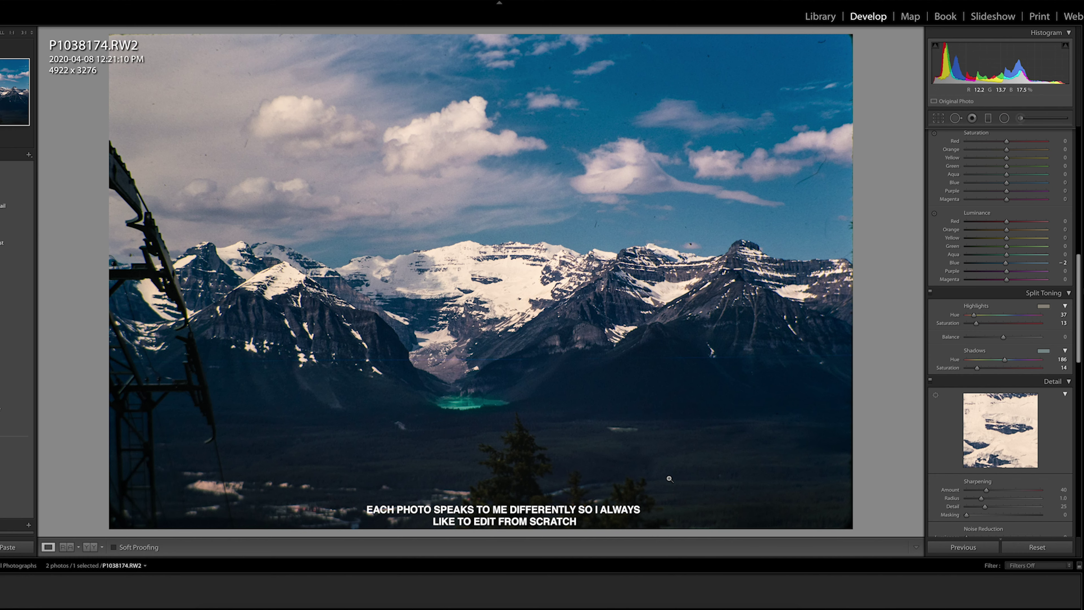
pyautogui.press('\\')
pyautogui.press('\\')
pyautogui.press('\\')
pyautogui.press('\\')
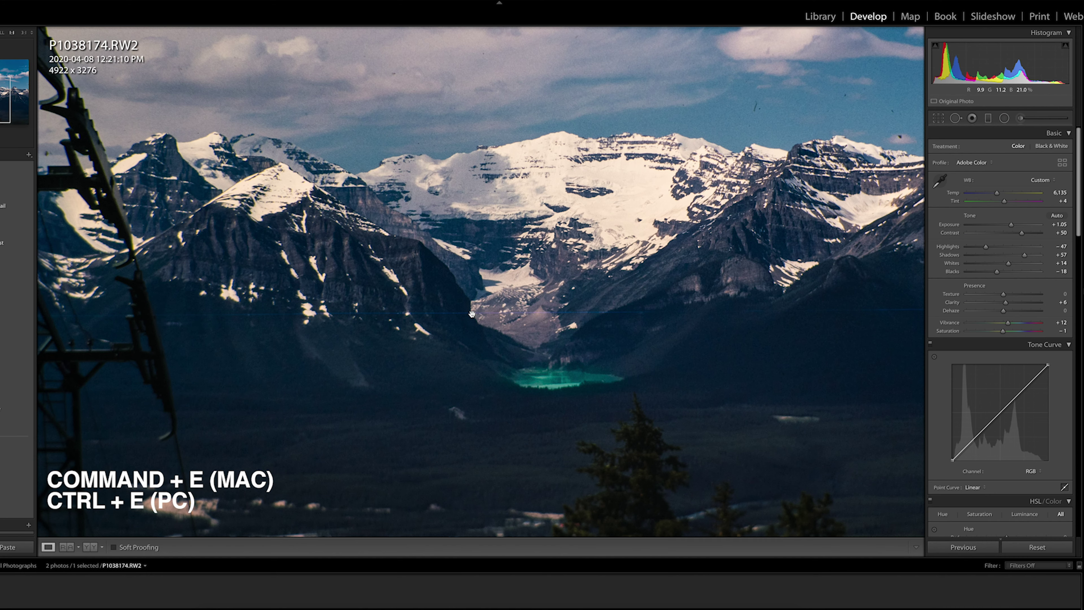
# Step: Fit the dust-free panorama to the window in Photoshop and bring up the export options
pyautogui.click(699, 316)
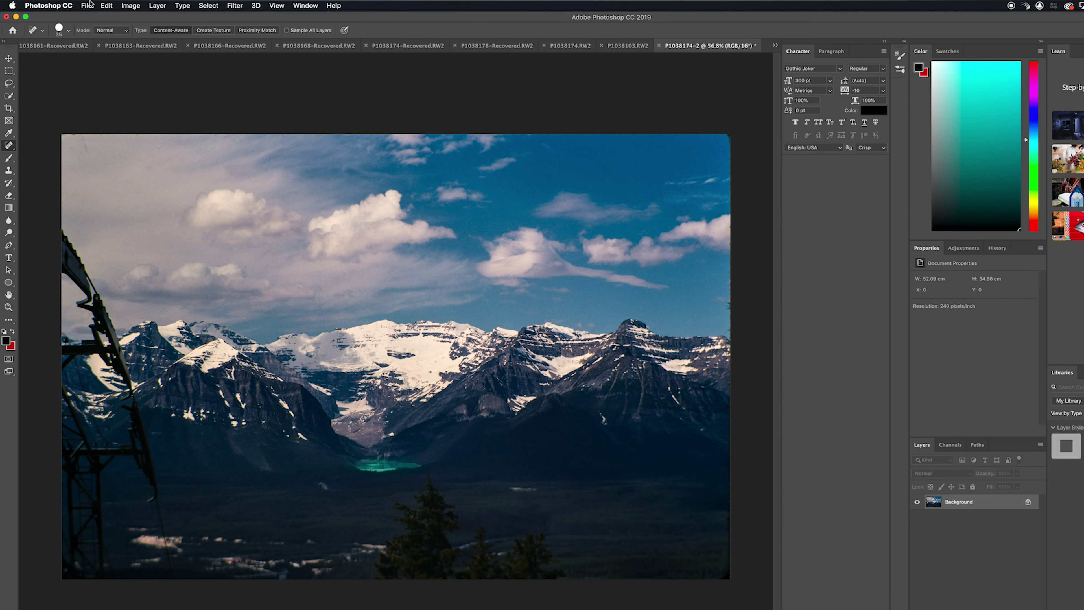
pyautogui.click(87, 5)
# Step: Export the photo as a 100%-quality 4922 × 3275 JPG named LAKE LOUISE FINAL.jpg
pyautogui.moveTo(171, 128)
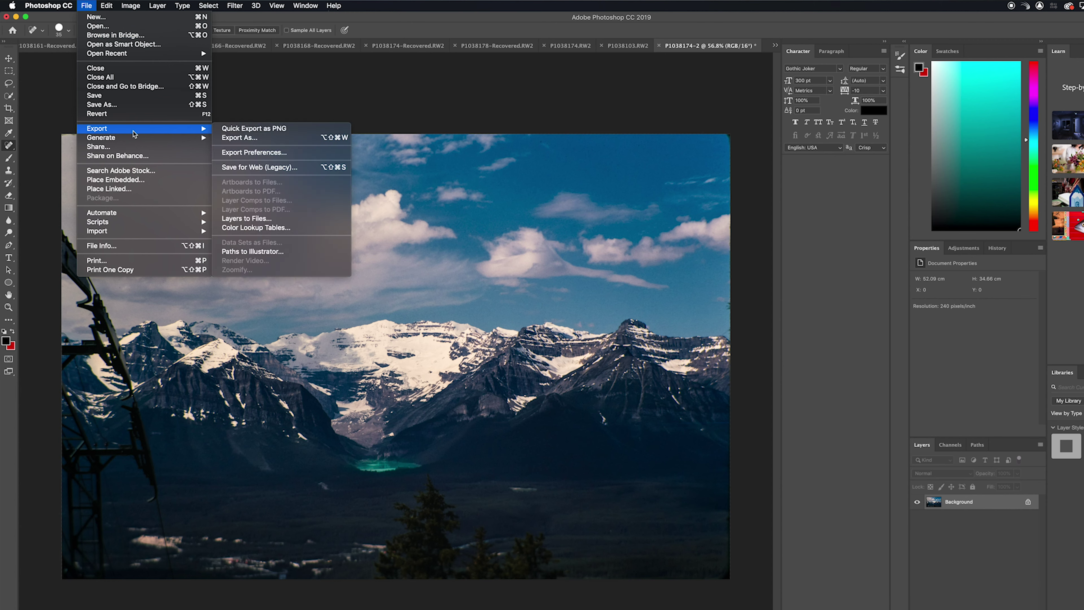
pyautogui.click(250, 137)
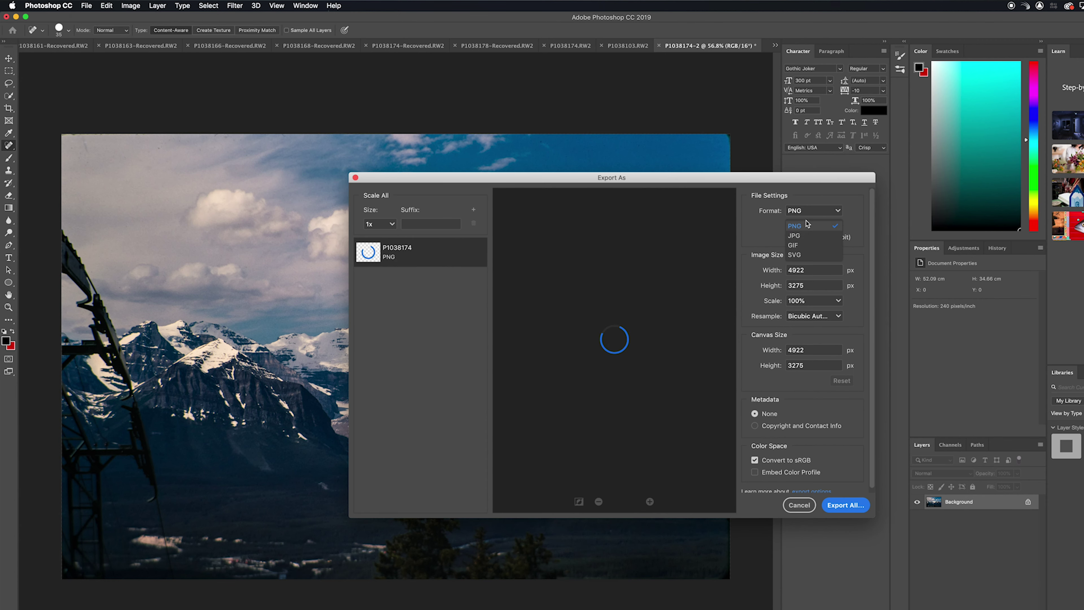
pyautogui.click(850, 509)
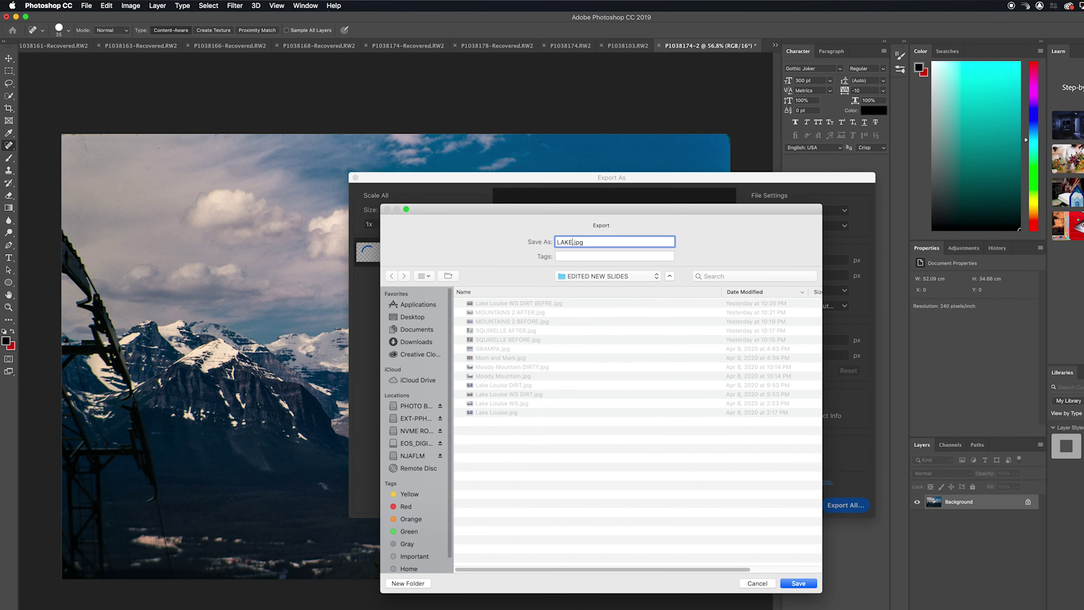
pyautogui.press('Return')
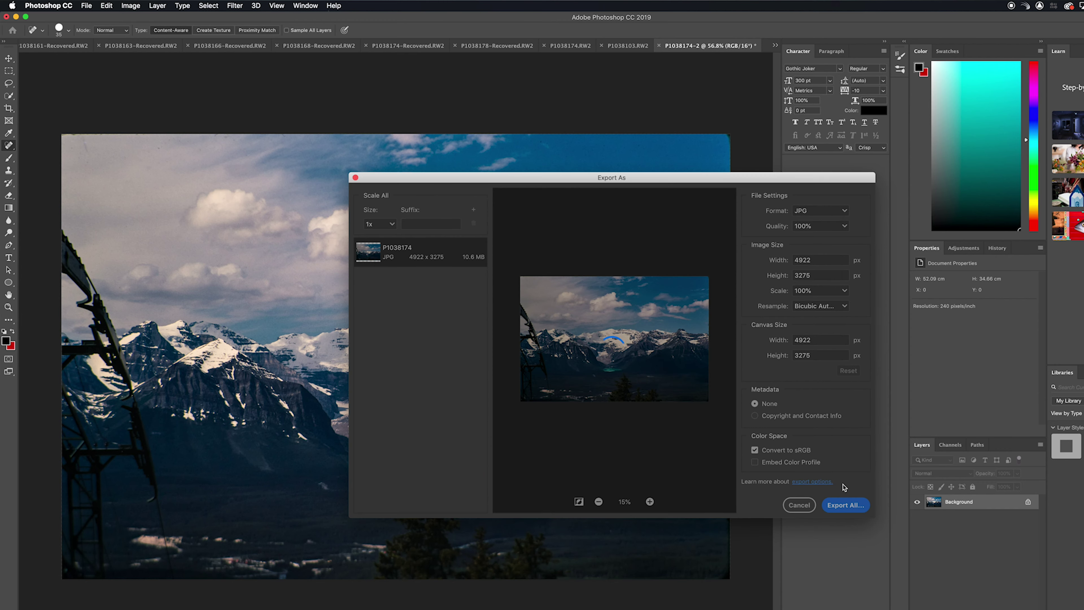